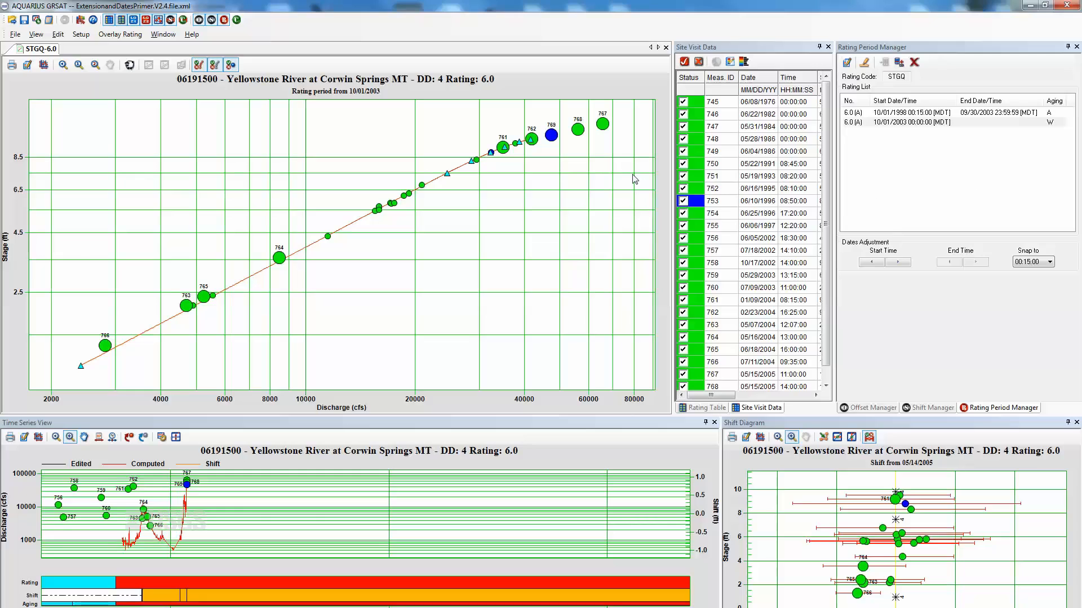
- Examine which measurements belong to each of the two rating 6.0 periods, starting 10/01/1998 and 10/01/2003
left_click(918, 114)
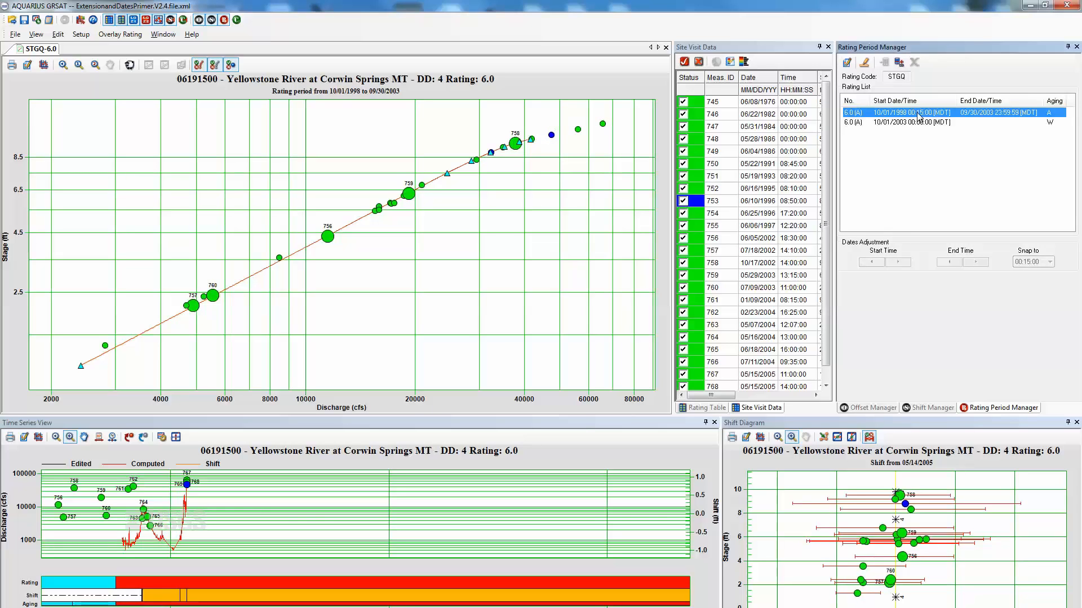
left_click(920, 122)
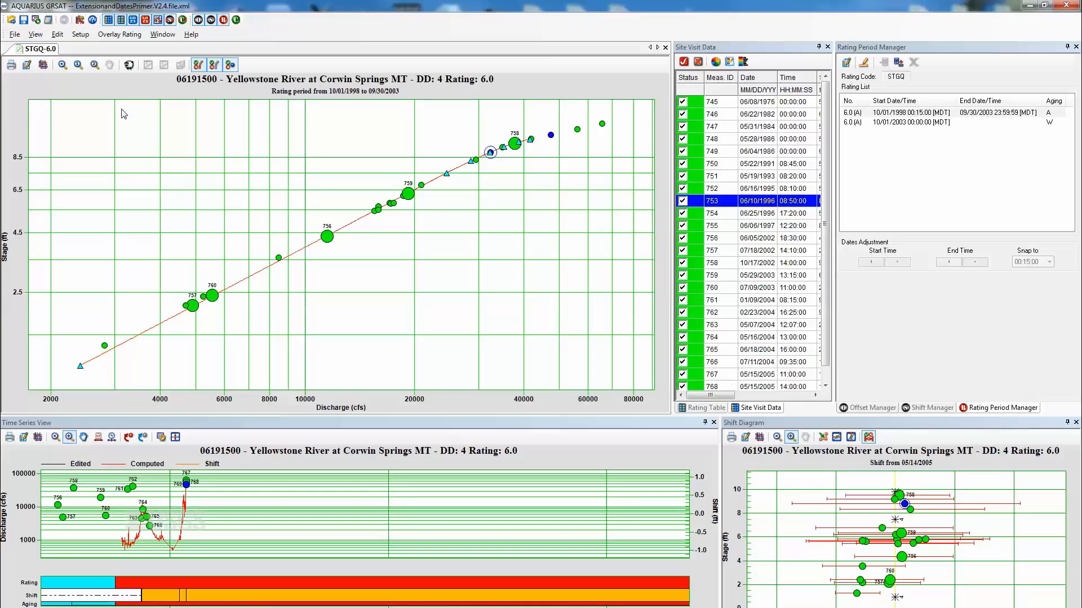
- Start cloning rating 6.0 with new rating number 6.1 and the remark "GO SUN DEVILS!!!!"
left_click(81, 37)
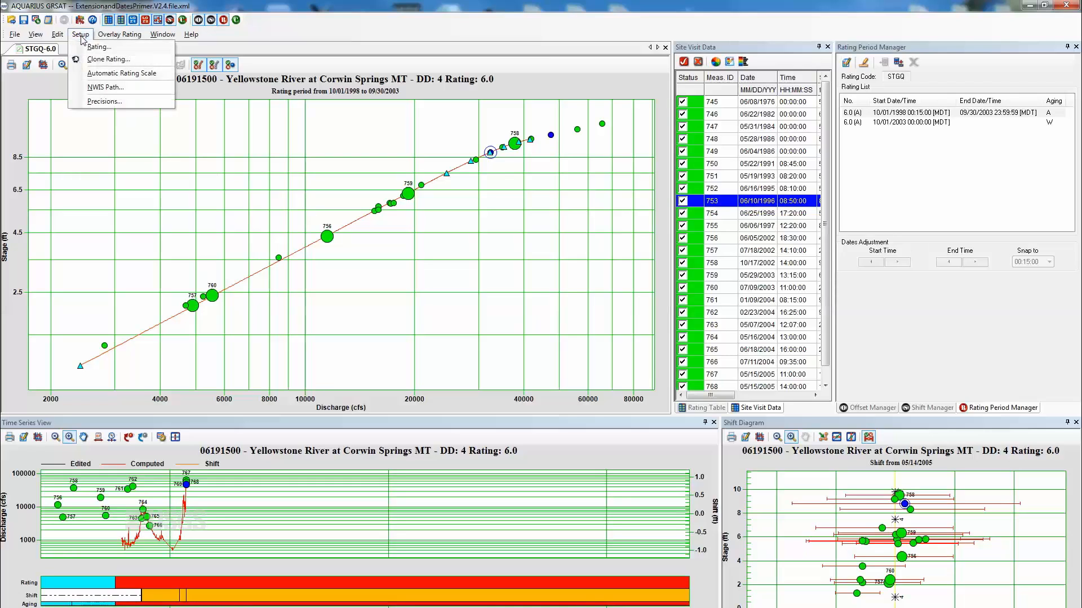
left_click(361, 16)
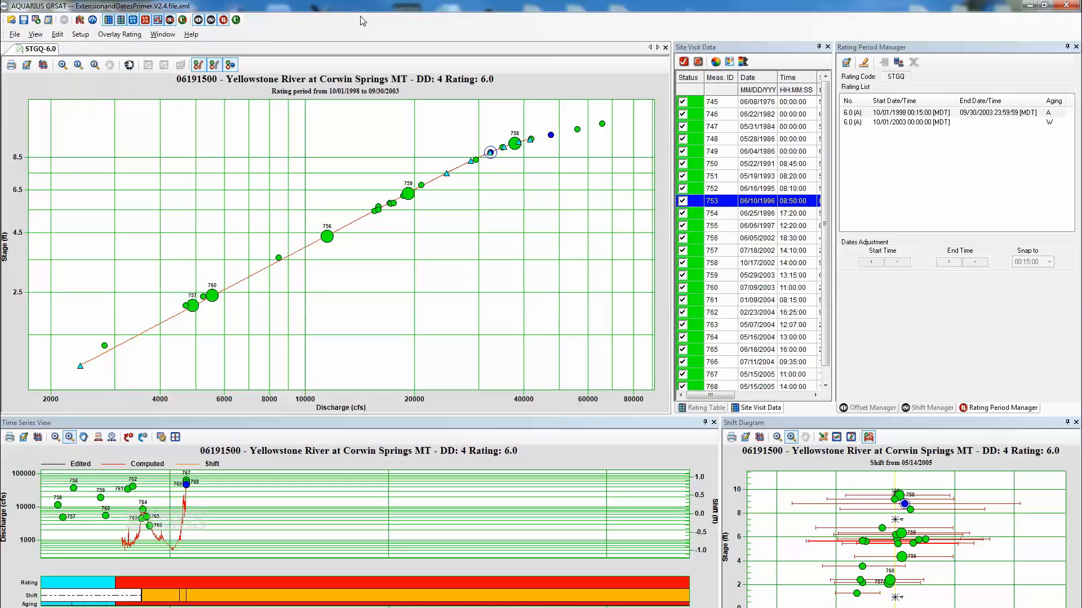
left_click(129, 65)
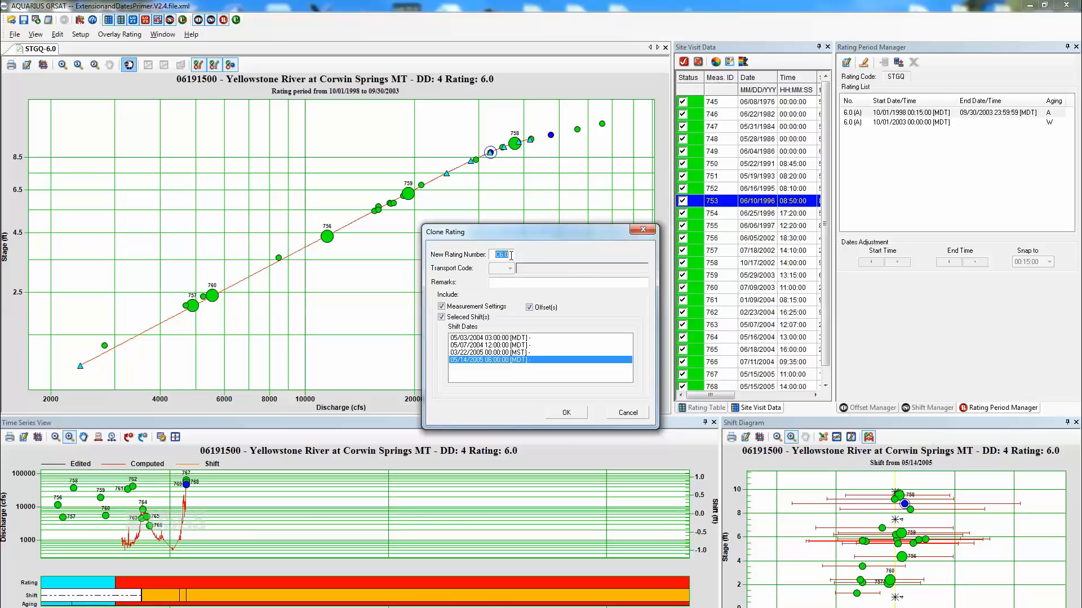
left_click(504, 255)
type("6.1")
left_click(511, 284)
type("GO SUN")
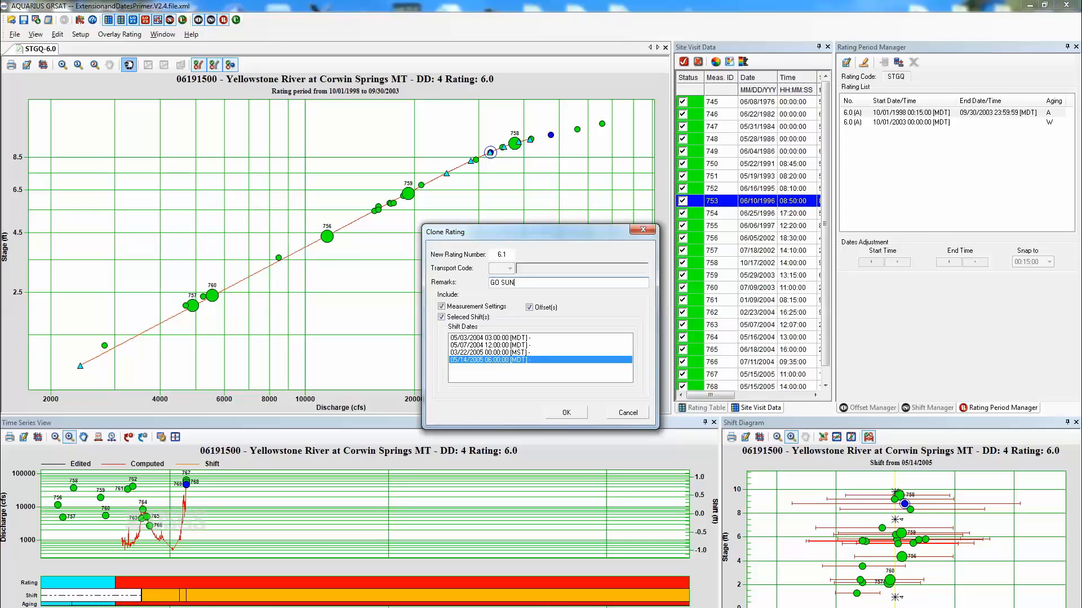
type(" DEVILS!!!!")
- Add the 05/03/2004, 05/07/2004 and 03/22/2005 shifts to the clone's selected shifts and create the cloned rating
left_click(494, 338, "ctrl")
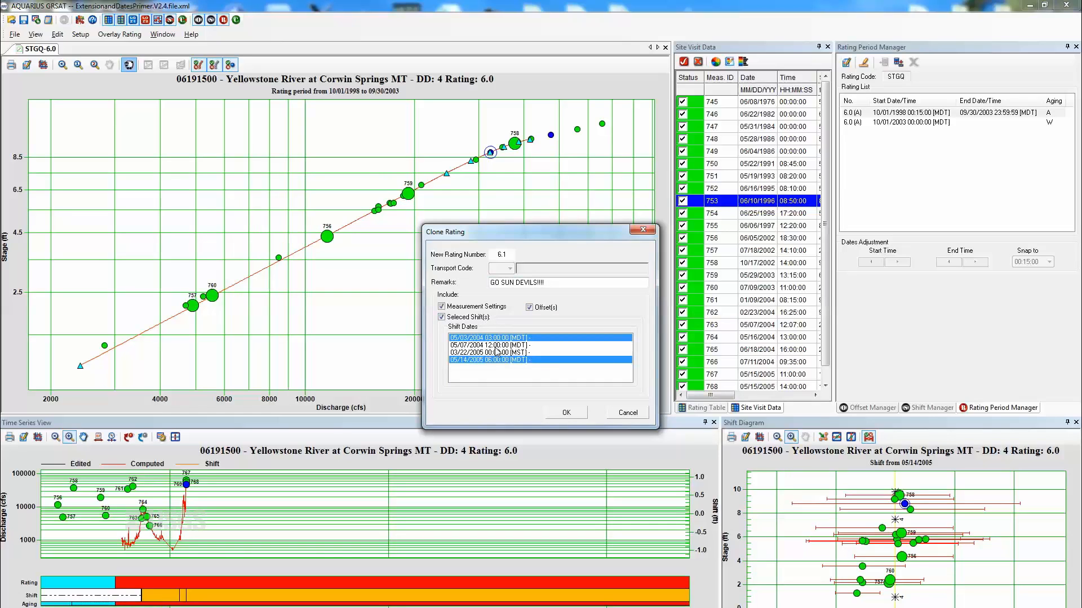
left_click(496, 344, "ctrl")
left_click(496, 353, "ctrl")
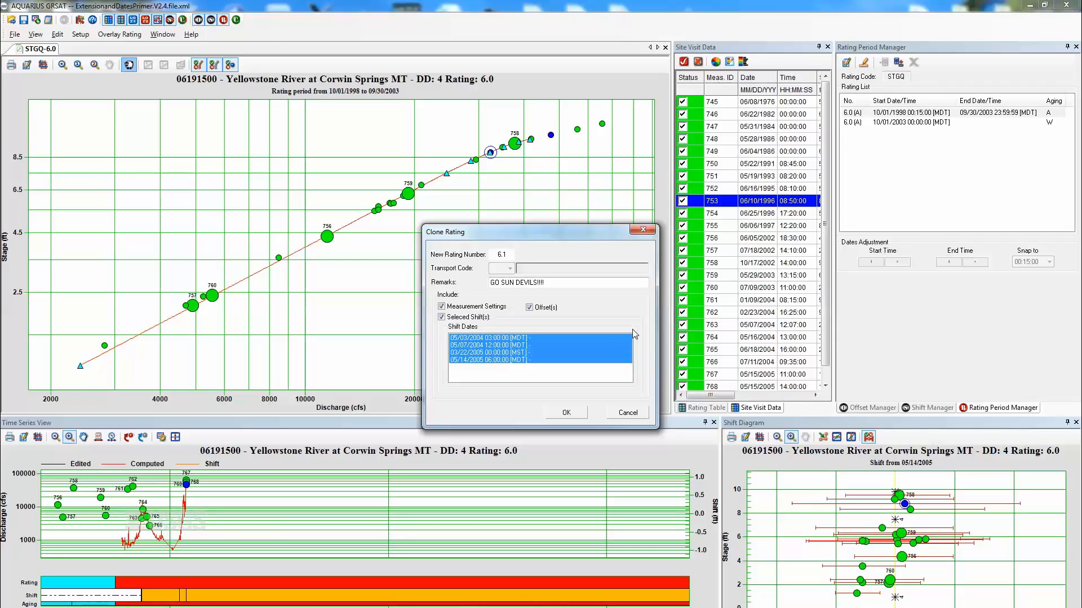
left_click(581, 415)
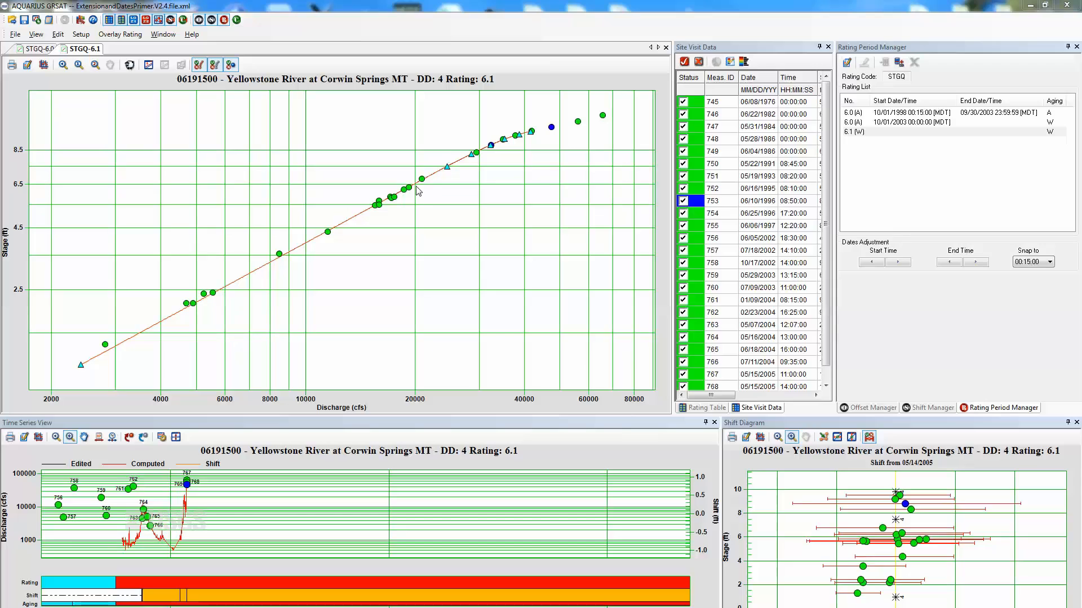
- Overlay rating STGQ-6.0 on the 6.1 plot without the shifted curve, in light blue with a Micro Solid line
left_click(120, 35)
left_click(120, 36)
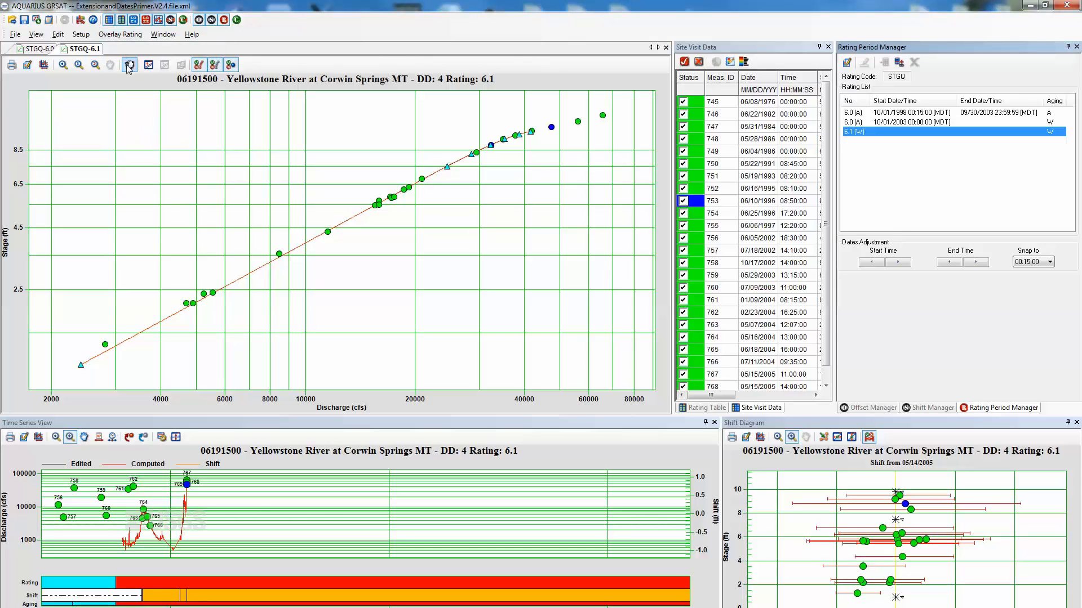
left_click(149, 64)
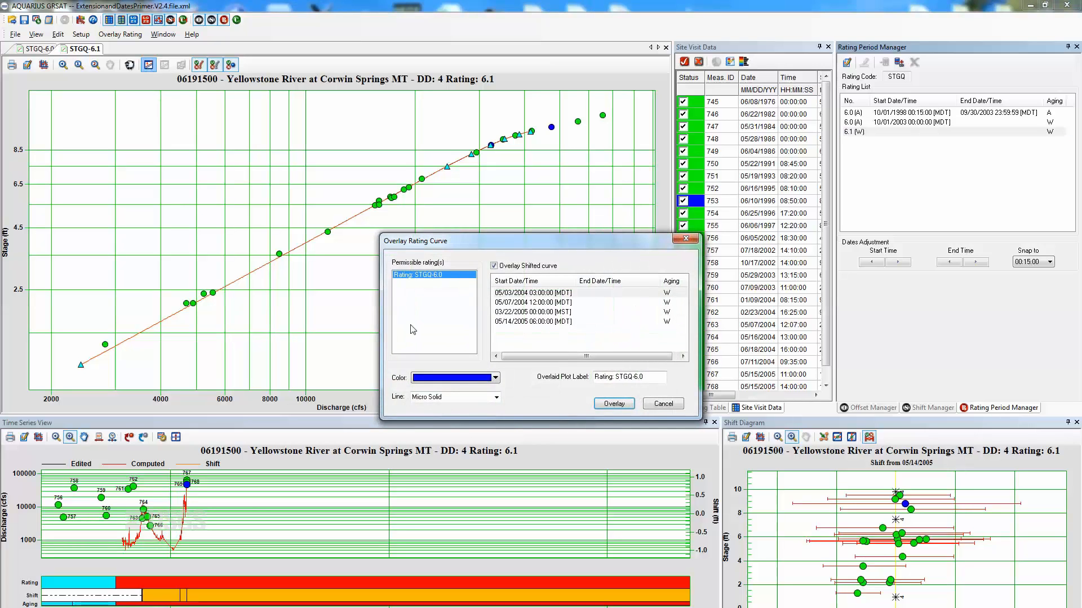
left_click(519, 269)
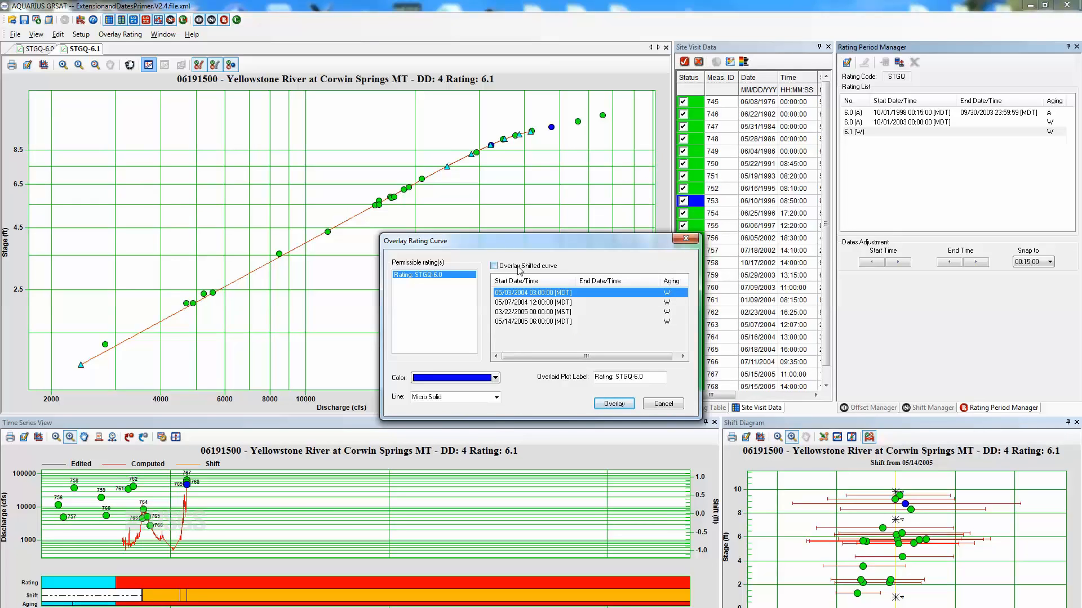
left_click(496, 379)
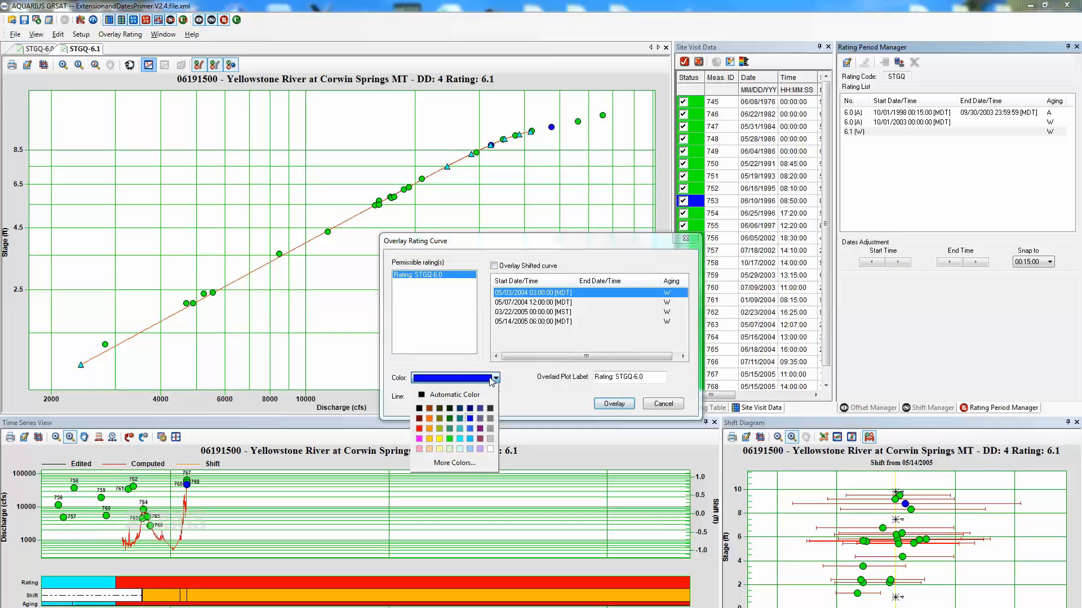
left_click(461, 441)
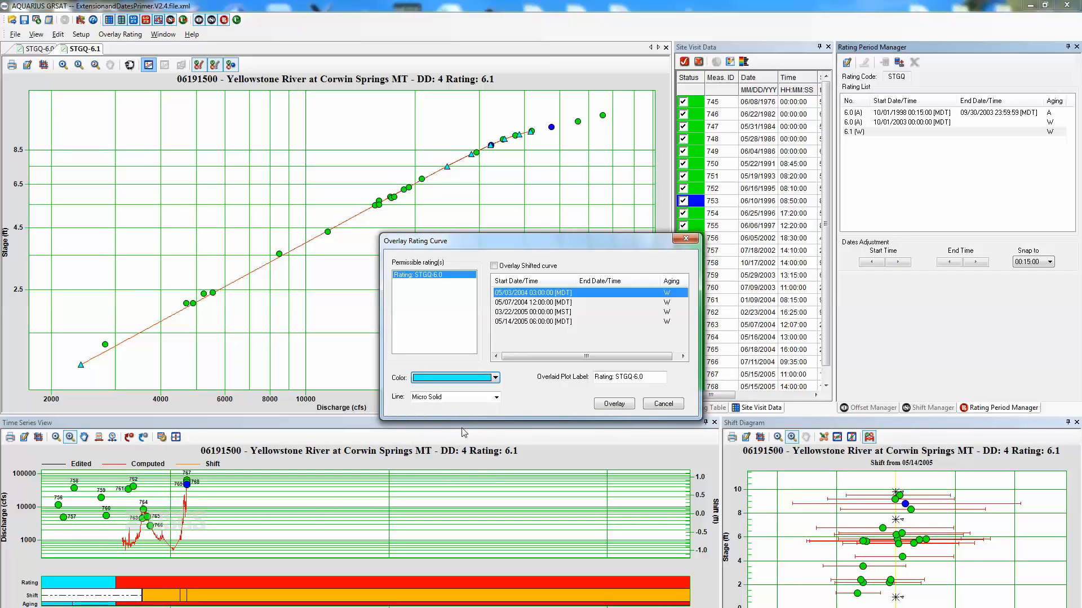
left_click(496, 398)
left_click(495, 397)
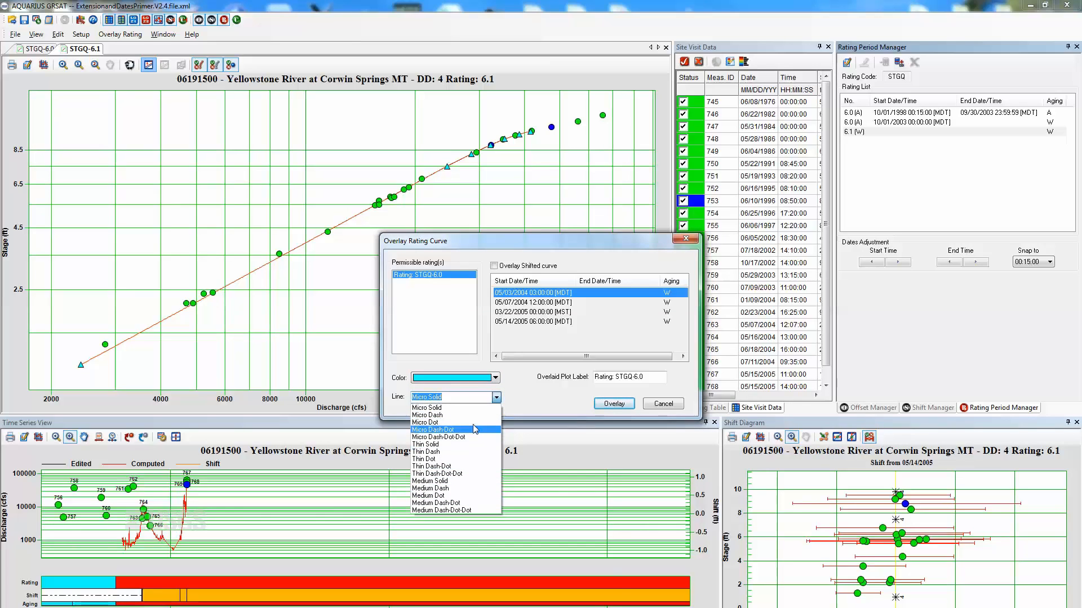
left_click(524, 394)
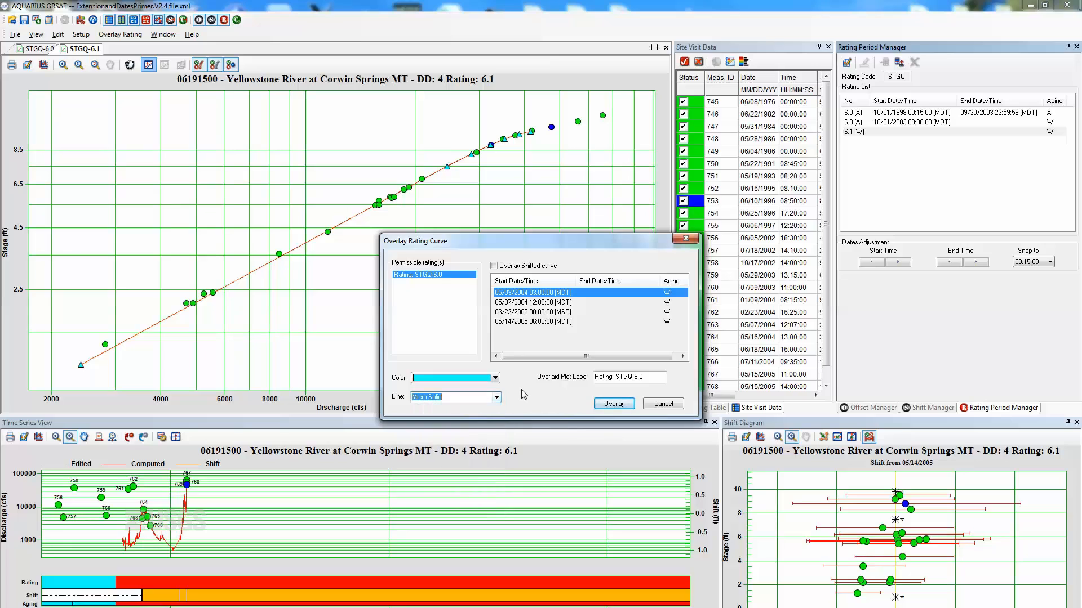
left_click(614, 404)
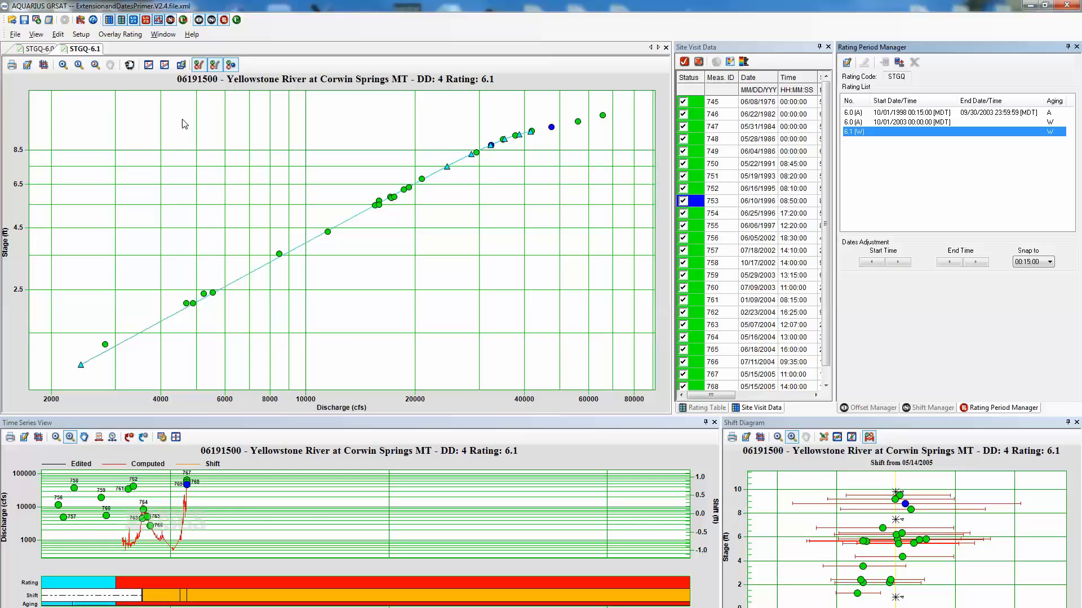
- Review the overlaid curve's properties and the options for removing overlaid ratings, leaving both unchanged
left_click(180, 66)
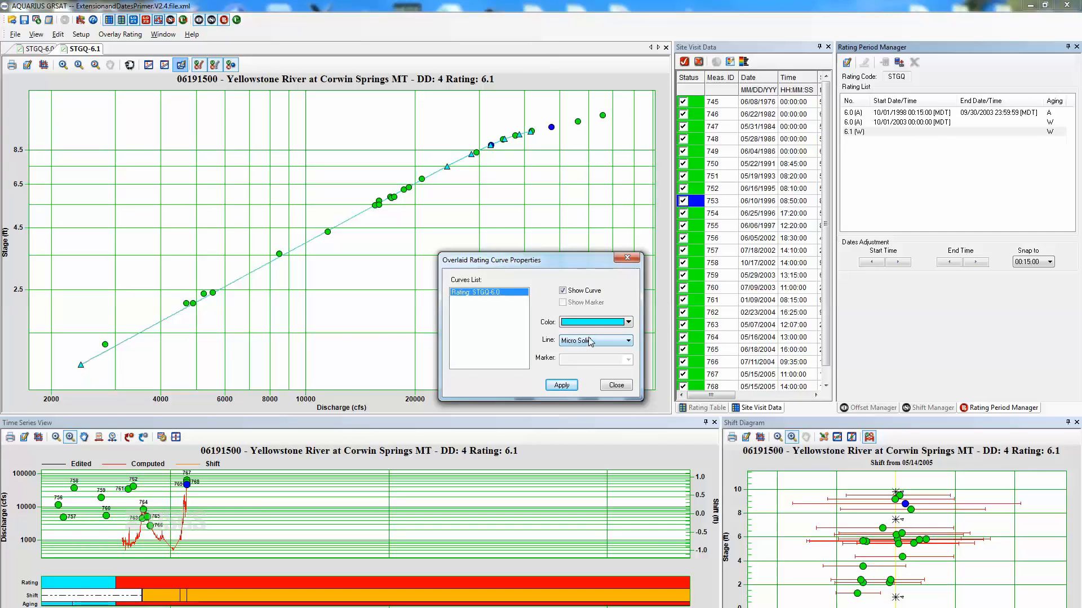
left_click(627, 258)
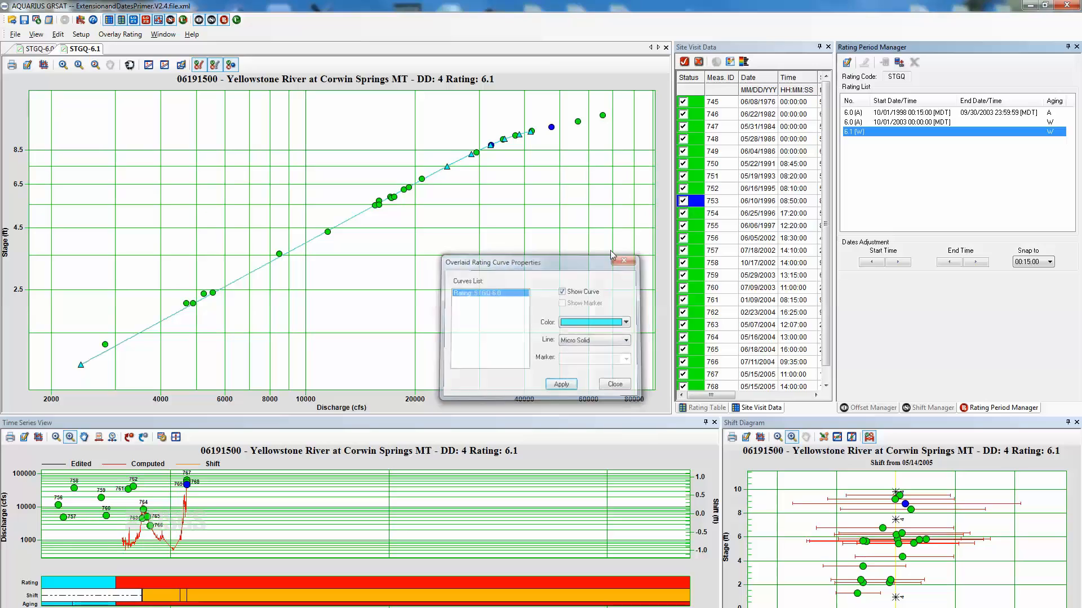
left_click(164, 65)
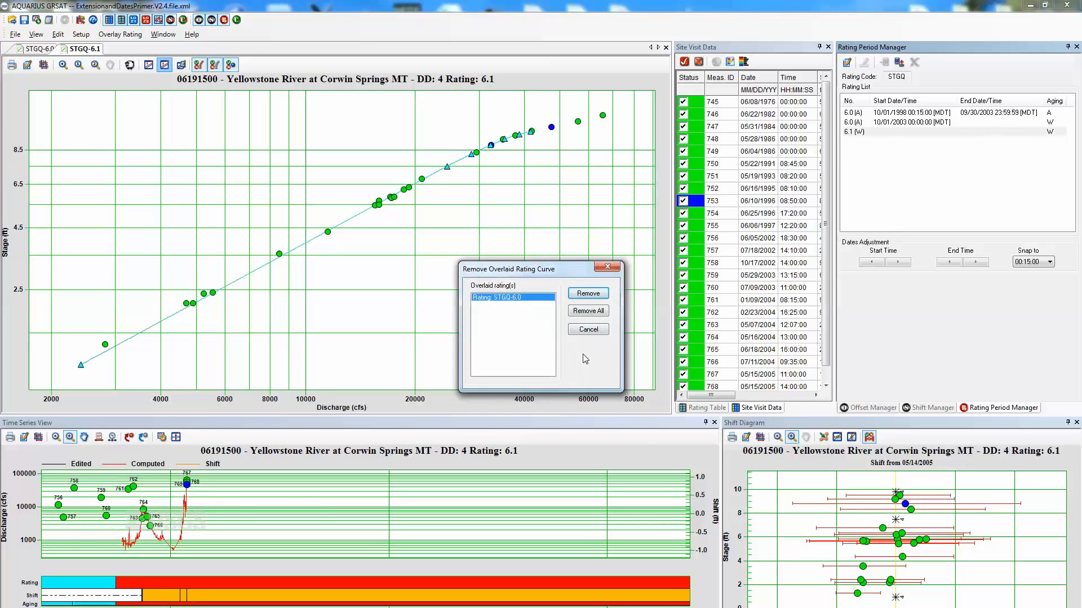
left_click(607, 270)
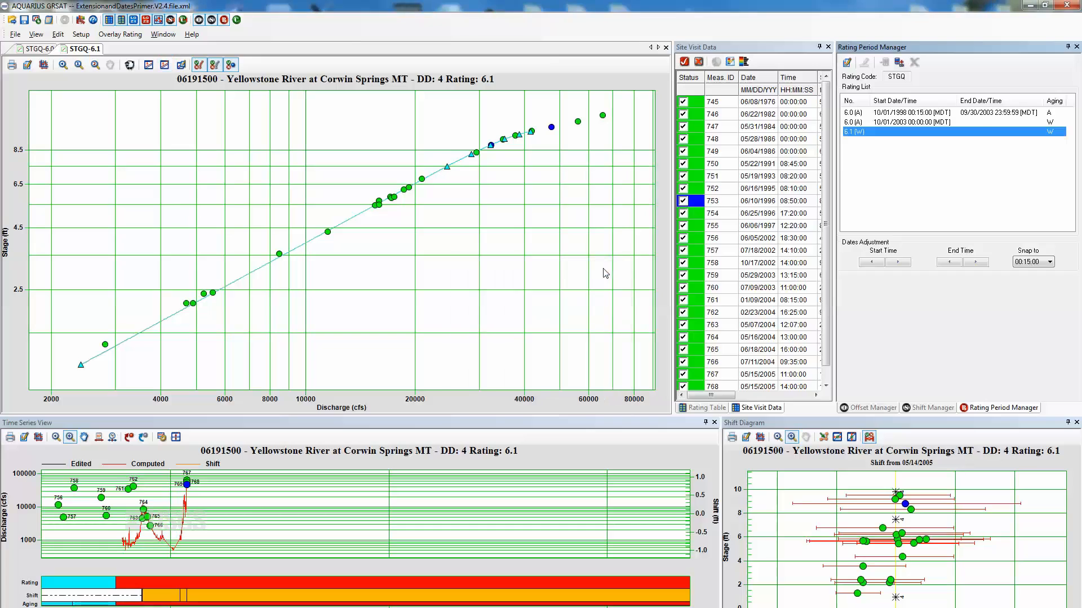
left_click(126, 36)
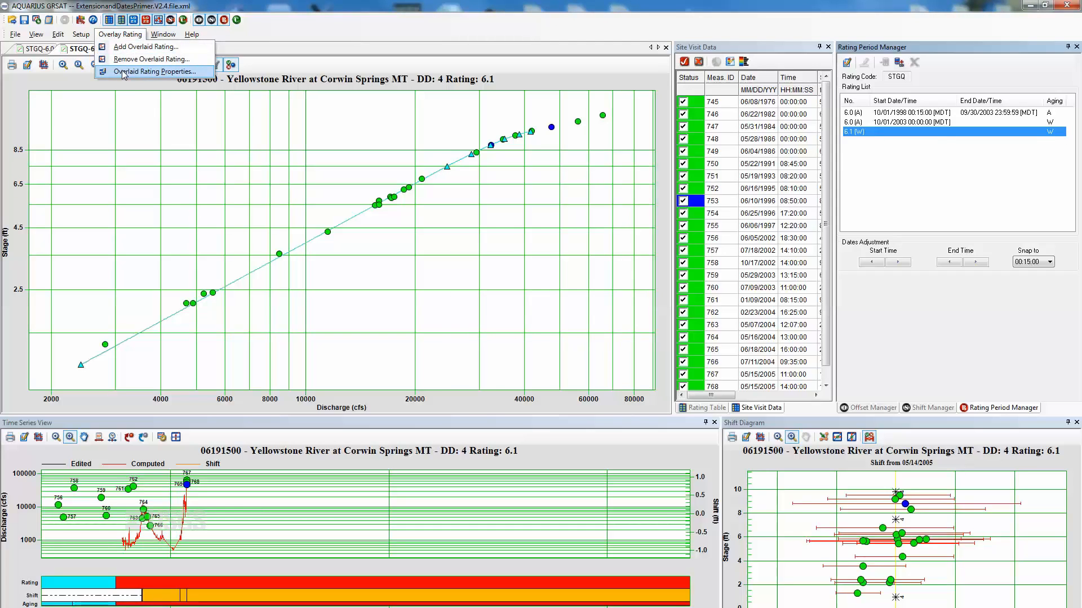
left_click(257, 36)
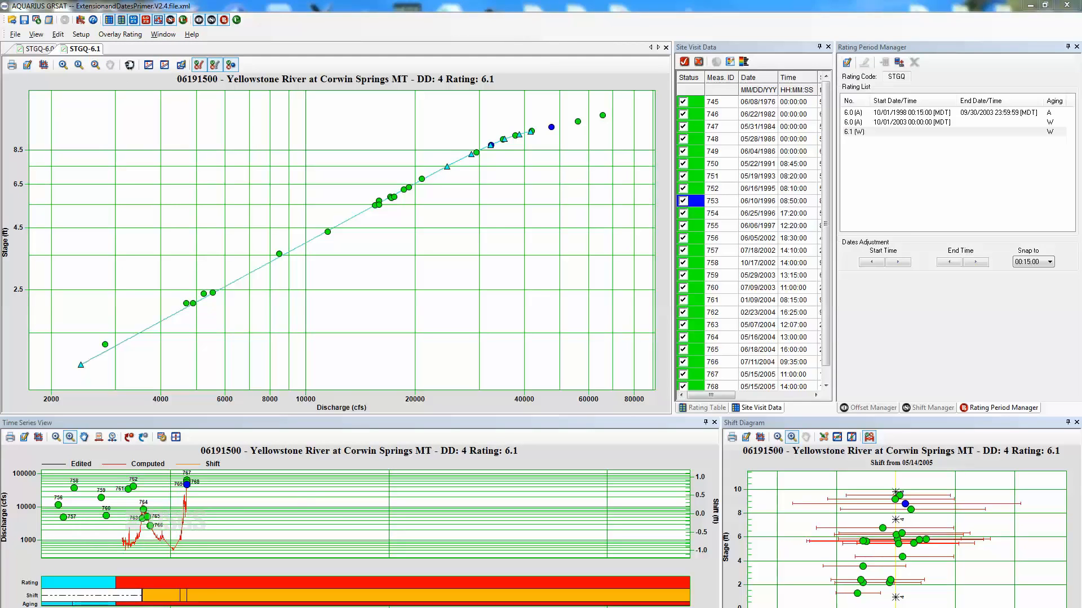
- In Rating Zoom 1, extend the upper end of the 6.1 curve beyond the highest measurements to about 11.74 ft and 74204 cfs
left_click(31, 607)
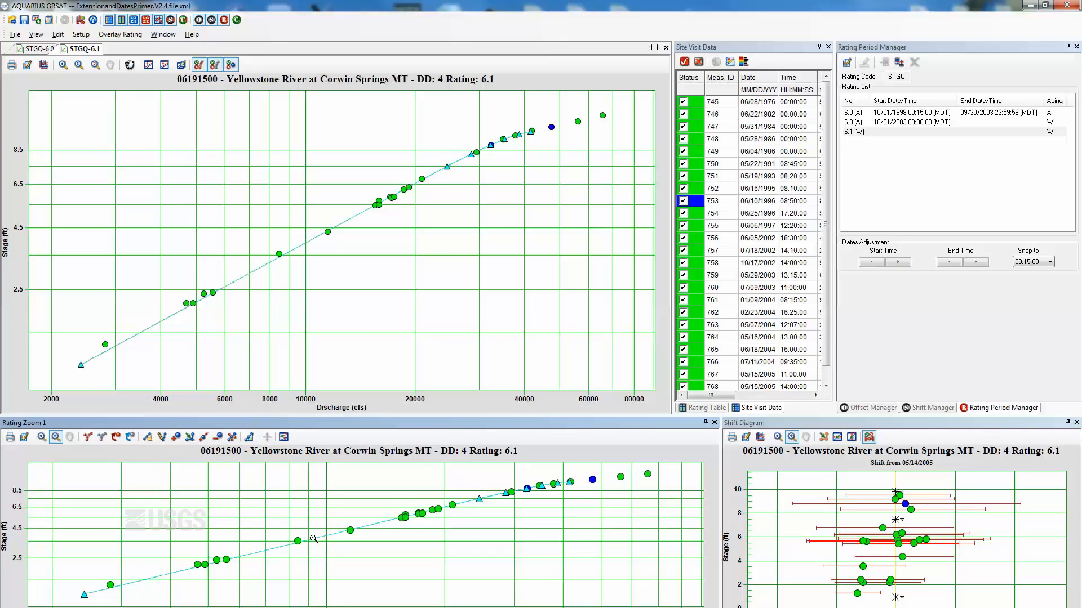
left_click(204, 441)
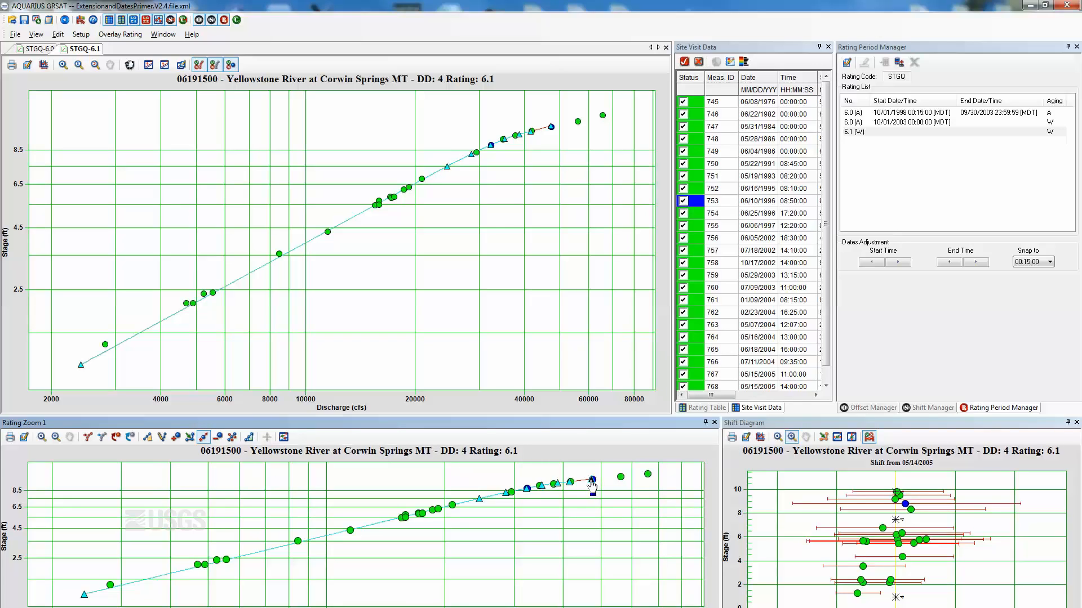
left_click_drag(592, 481, 649, 470)
- Show the rating table wide enough to include the Slope column and stretch the curve's top point to about 11.84 ft
left_click(706, 407)
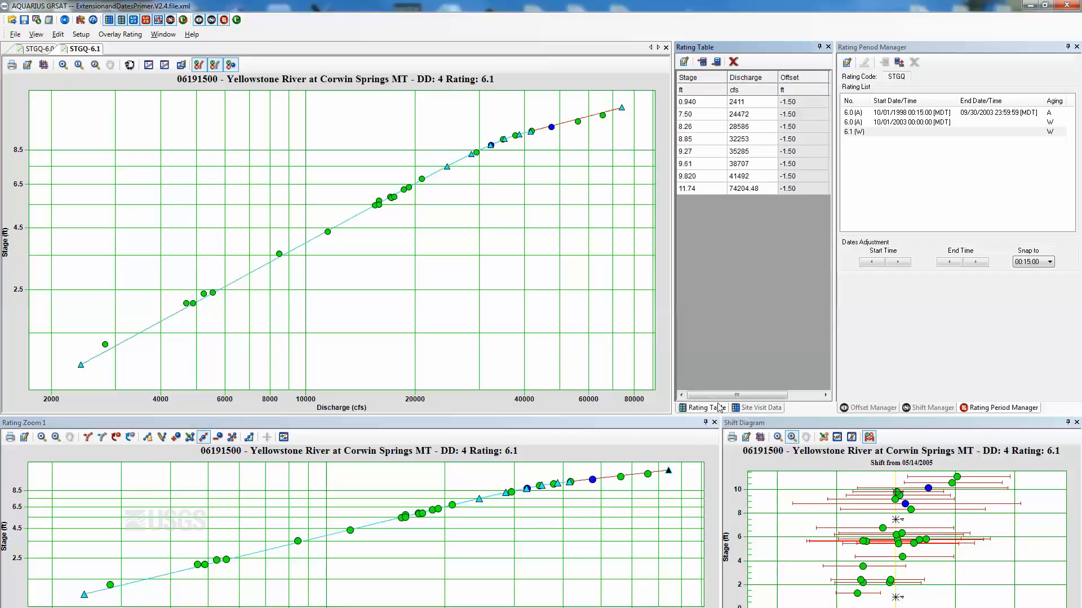
left_click_drag(835, 297, 942, 296)
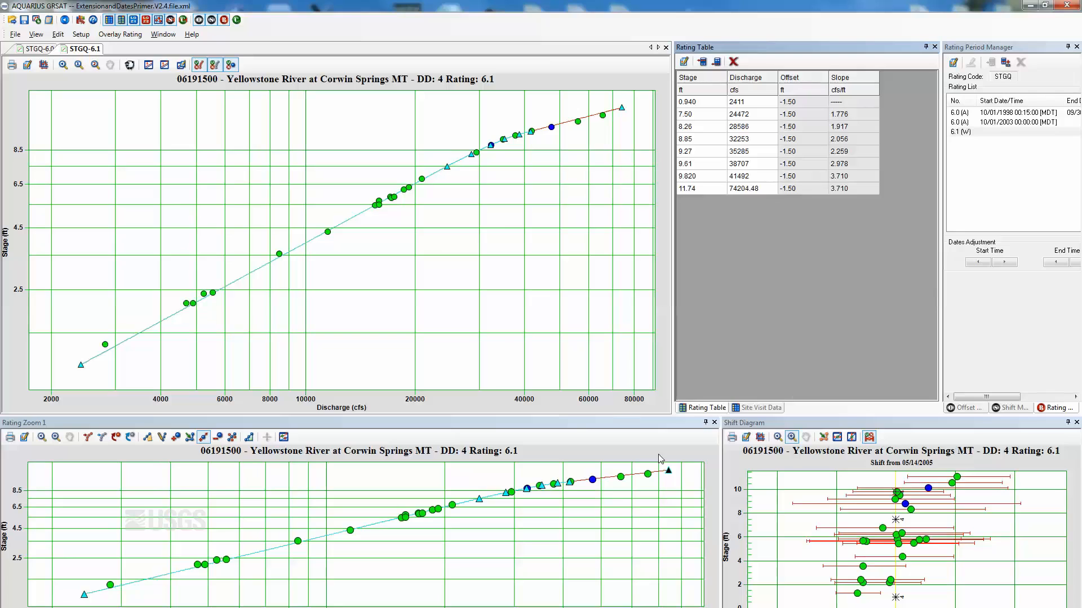
mouse_move(669, 473)
left_mouse_down()
mouse_move(637, 507)
mouse_move(694, 448)
mouse_move(675, 475)
left_mouse_up()
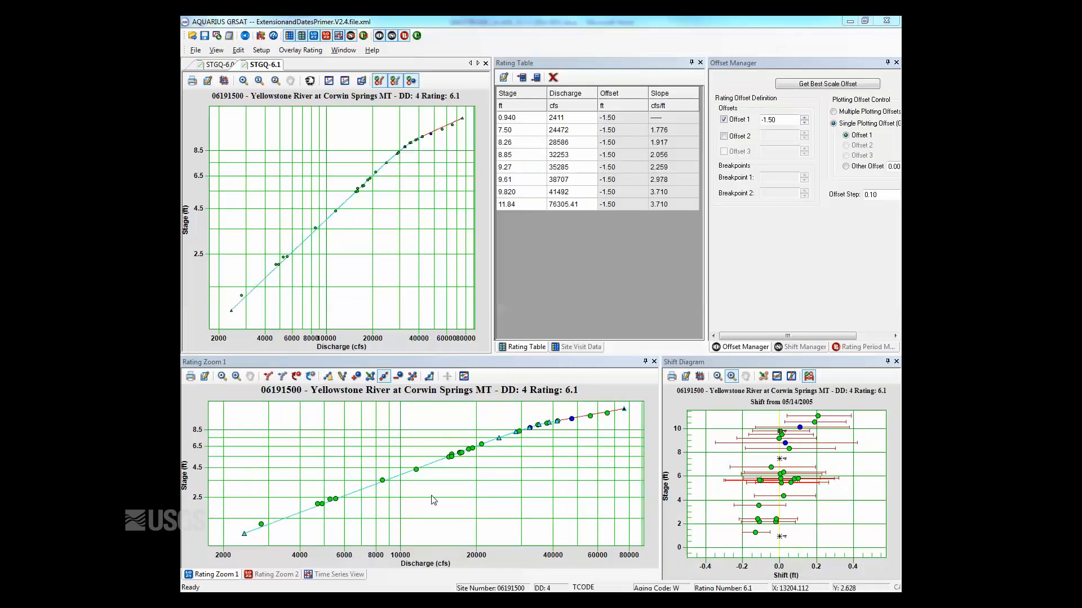
- Check the extended curve in Rating Zoom 2, and view its upper end closely in Rating Zoom 1
left_click(279, 575)
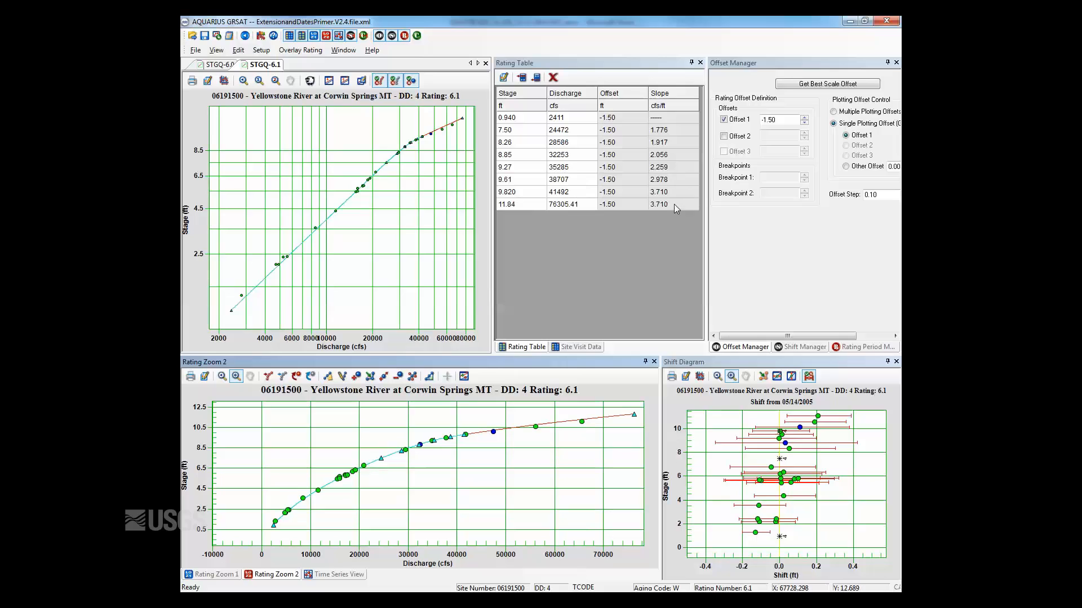
left_click(226, 575)
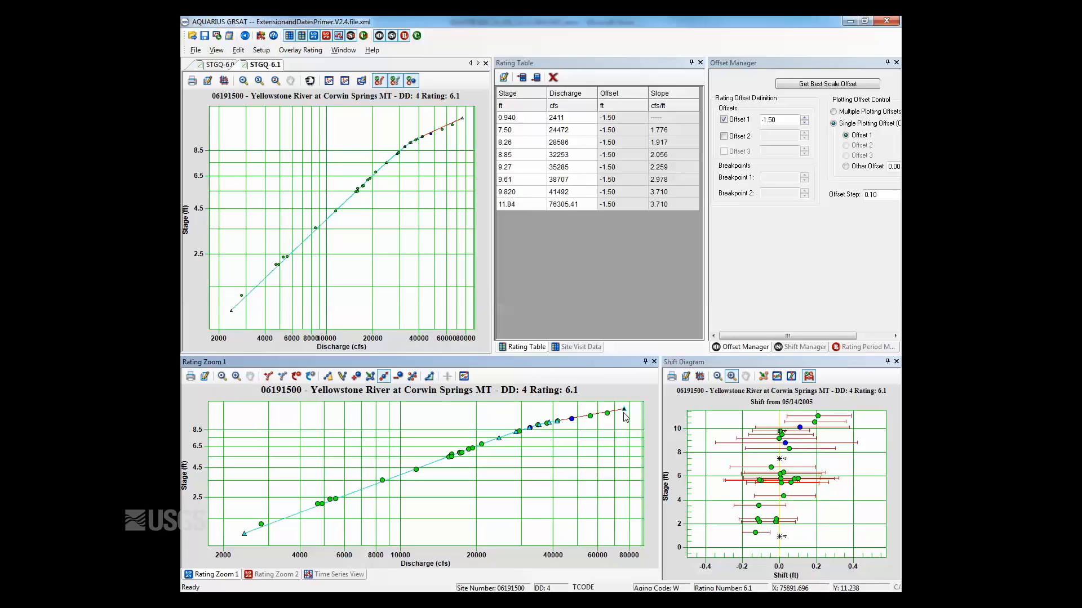
left_click(370, 378)
left_click(237, 377)
left_click_drag(512, 451, 640, 395)
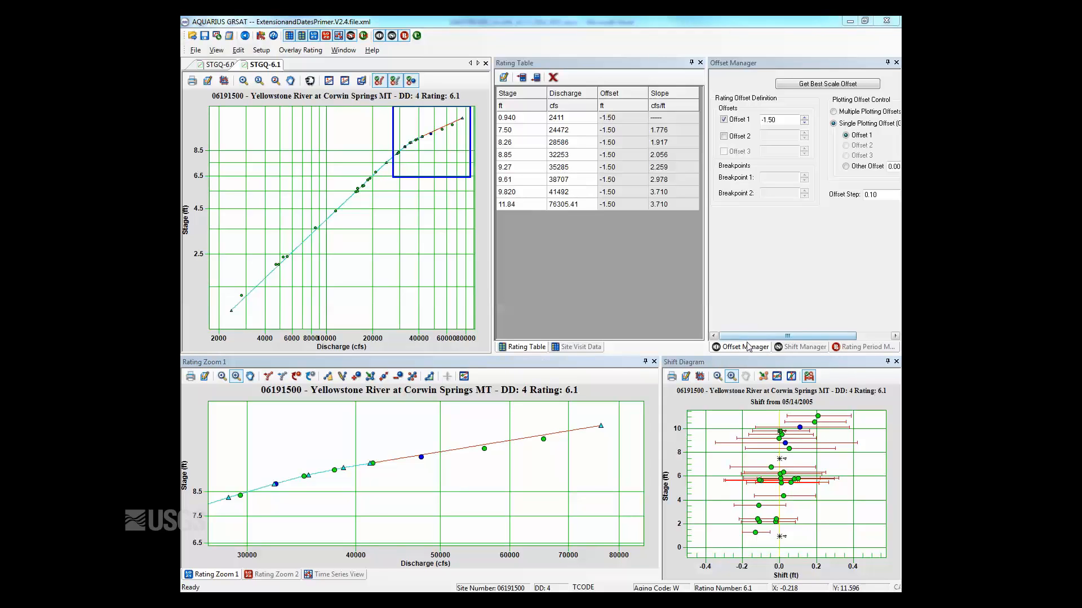
- Enable Offset 2 for rating 6.1 and set Breakpoint 1 to 9.820
left_click(724, 137)
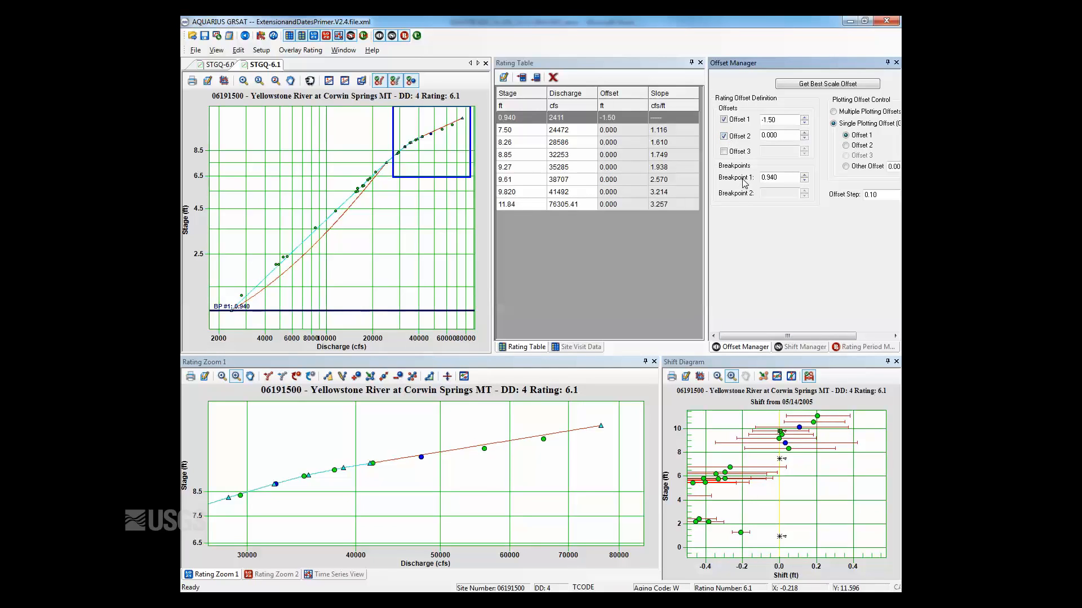
left_click(804, 176)
left_click(804, 176)
left_click(804, 176)
left_click(804, 175)
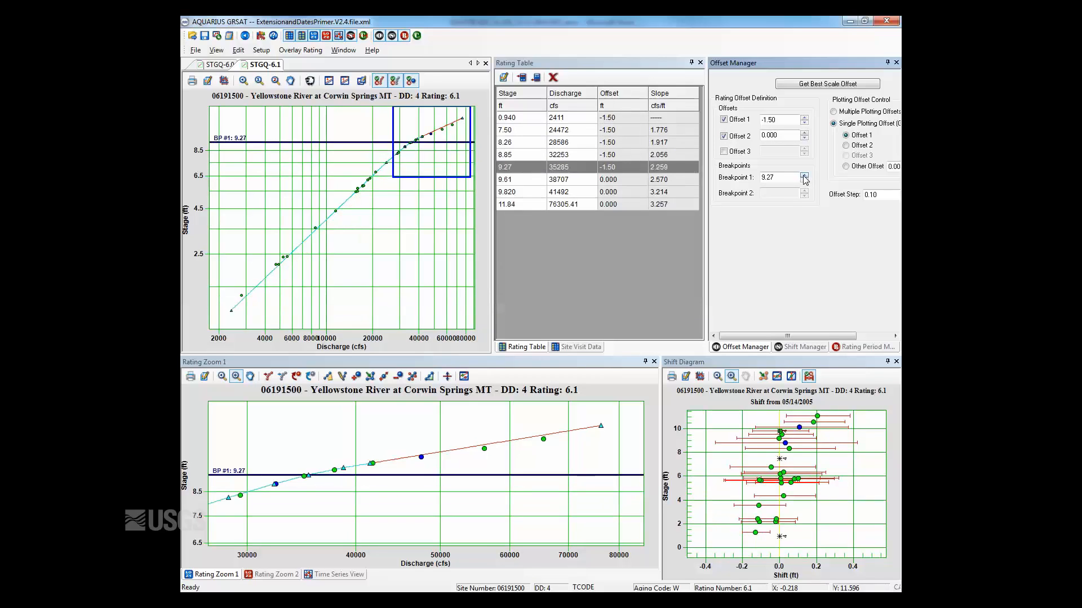
left_click(804, 176)
left_click(804, 175)
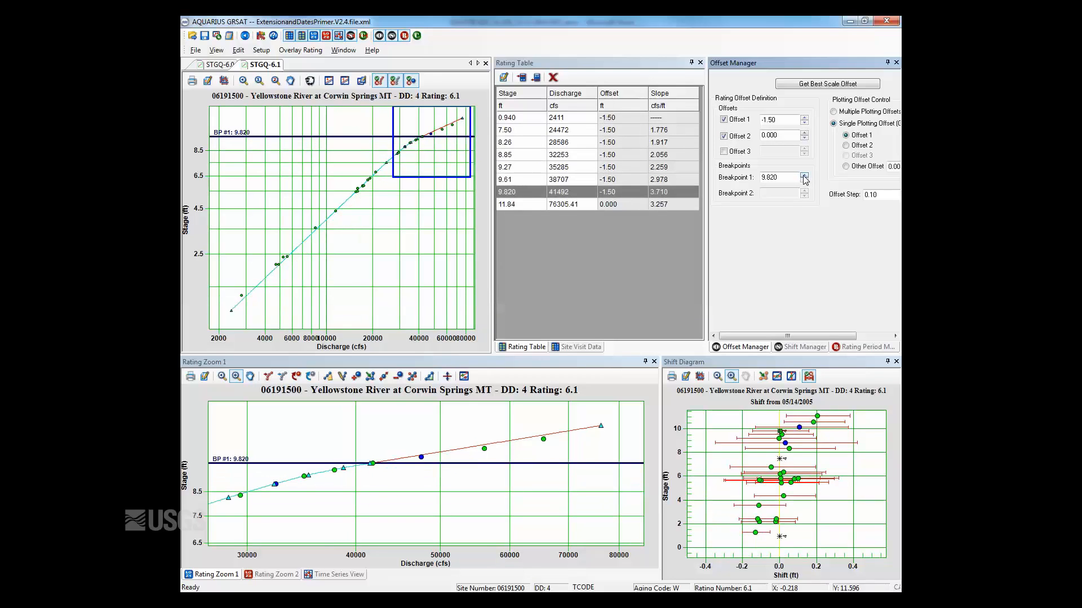
- Raise Offset 2 to 6.10 for the rating segment above the breakpoint
left_click(804, 134)
left_click(804, 133)
left_click(804, 134)
left_click(804, 133)
left_click(804, 133)
left_click(804, 133)
left_click(804, 134)
left_click(804, 134)
left_click(804, 134)
left_click(804, 133)
left_click(804, 134)
left_click(805, 134)
left_click(806, 134)
left_click(805, 134)
left_click(805, 134)
left_click(805, 134)
left_click(806, 134)
left_click(805, 134)
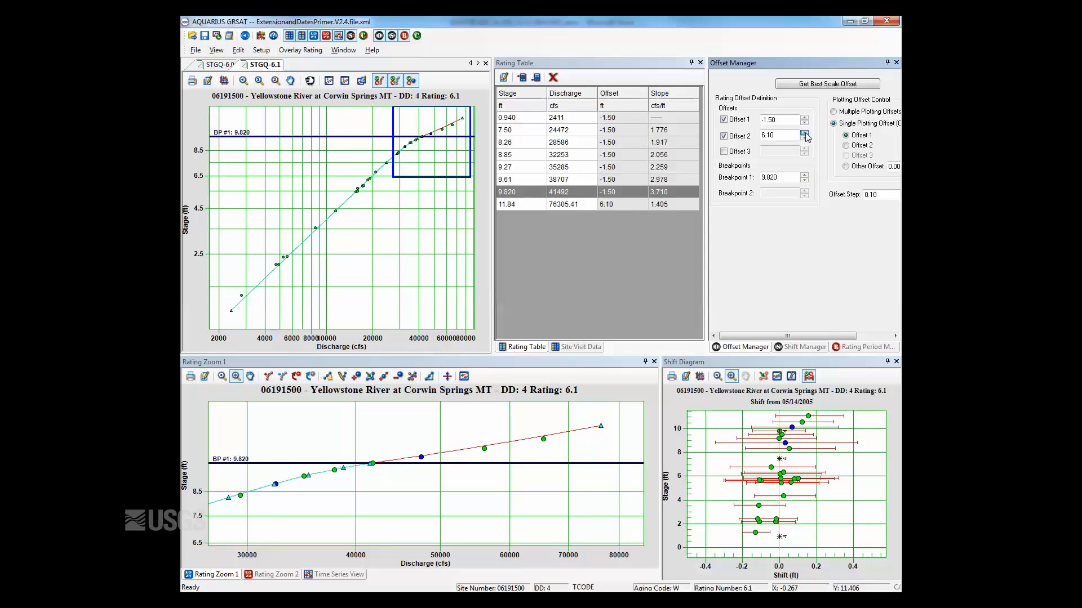
- Raise Offset 2 of rating 6.1 to 8.00
left_click(805, 134)
left_click(806, 134)
left_click(805, 134)
left_click(805, 134)
left_click(805, 135)
left_click(805, 134)
left_click(805, 134)
left_click(805, 135)
left_click(805, 134)
left_click(805, 134)
left_click(805, 134)
left_click(805, 134)
left_click(805, 134)
left_click(805, 134)
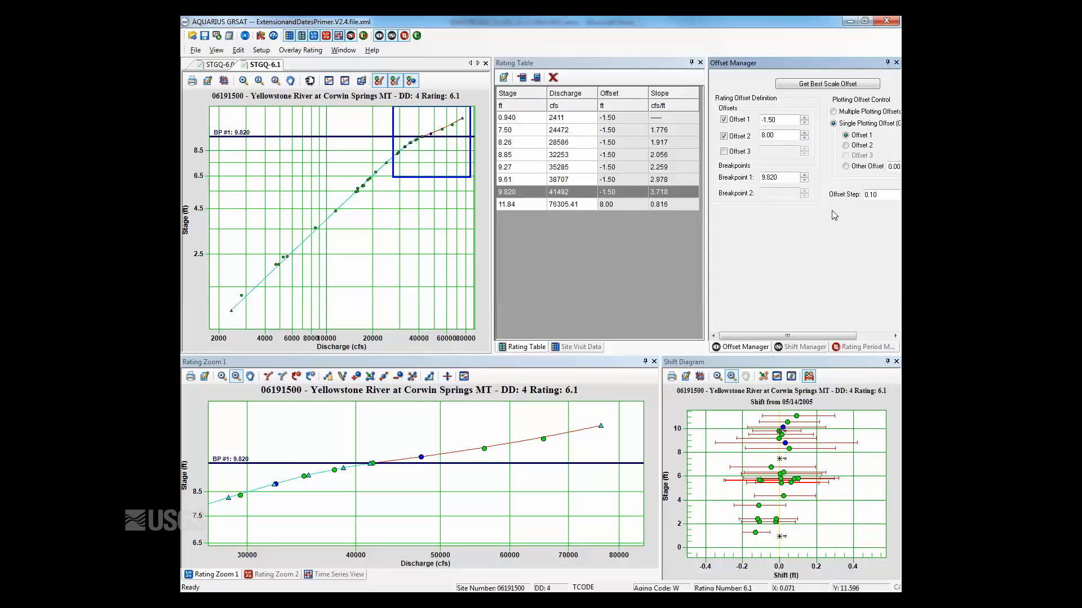
- Plot the rating with Offset 2 as the single plotting offset and examine the segment above the 9.820 breakpoint closely
left_click(847, 147)
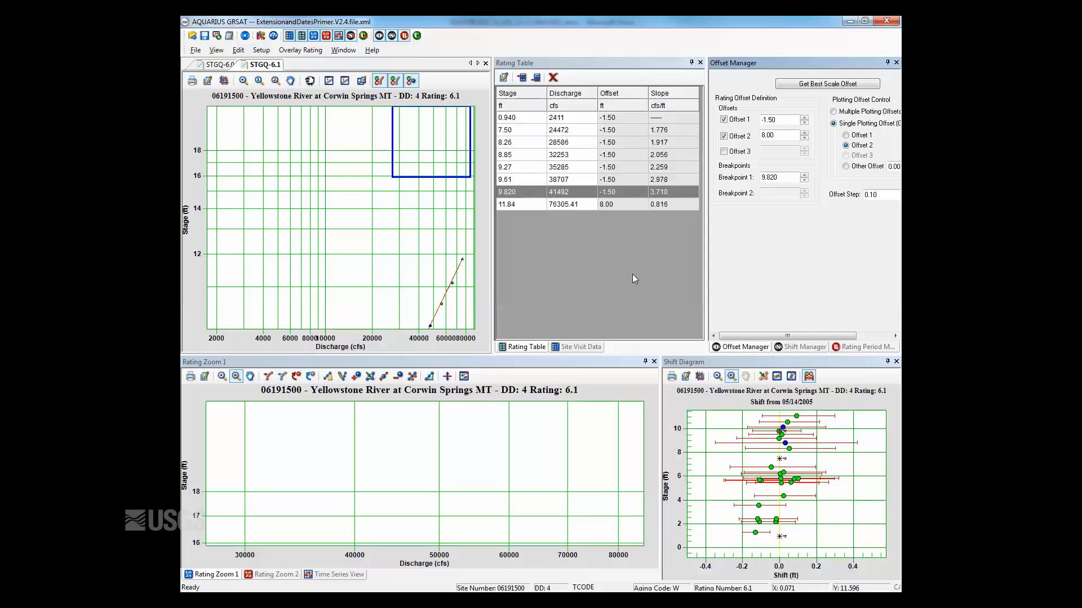
left_click(224, 81)
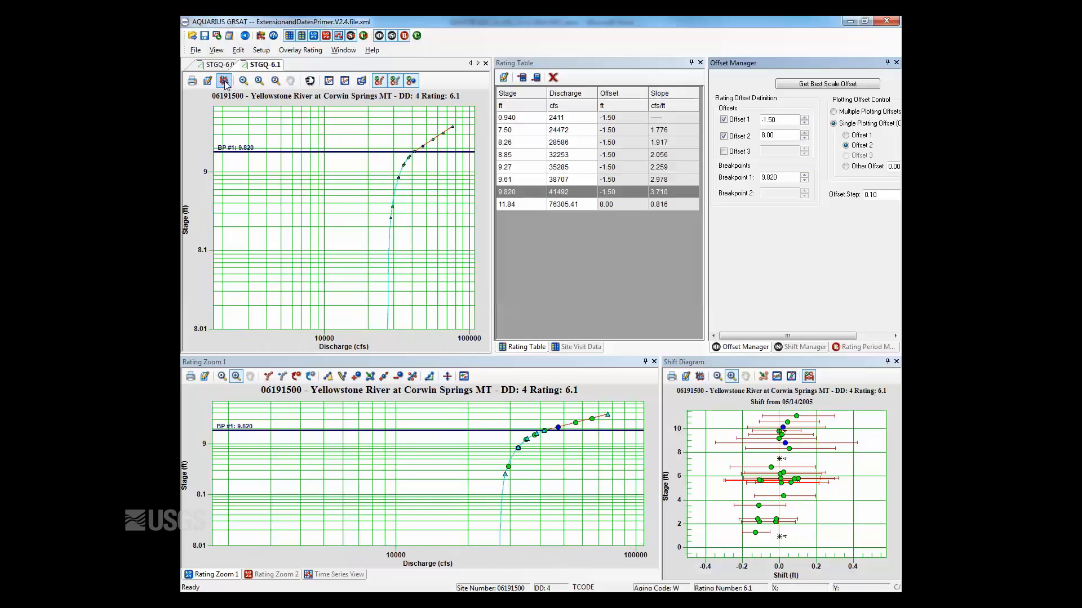
left_click_drag(471, 507, 624, 399)
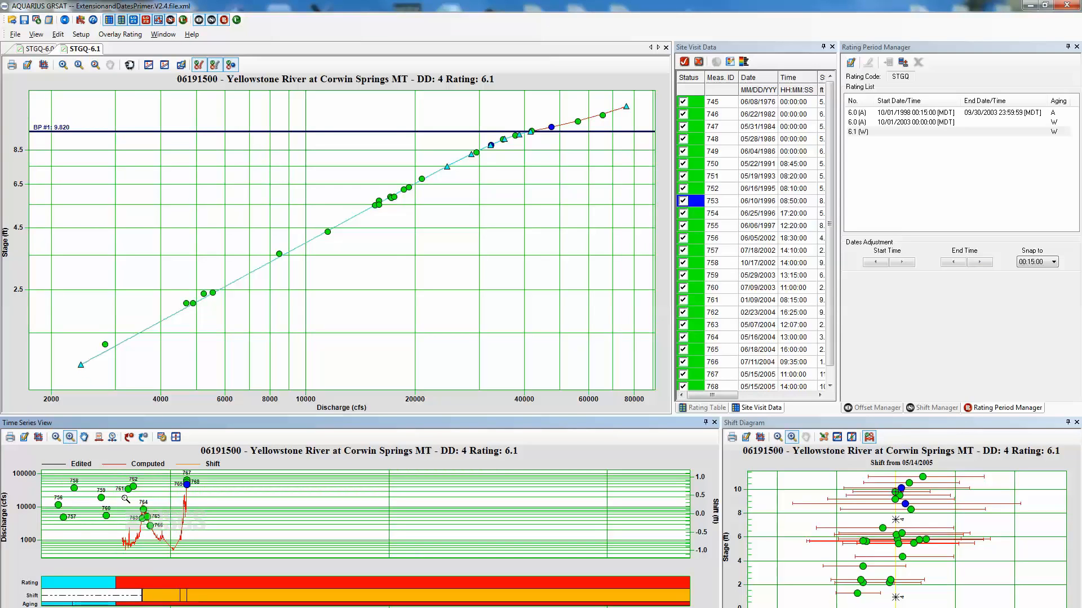
- Examine the computed discharge hydrograph and nearby measurements at several time scales in the Time Series View
left_click_drag(114, 491, 341, 531)
left_click_drag(441, 492, 529, 523)
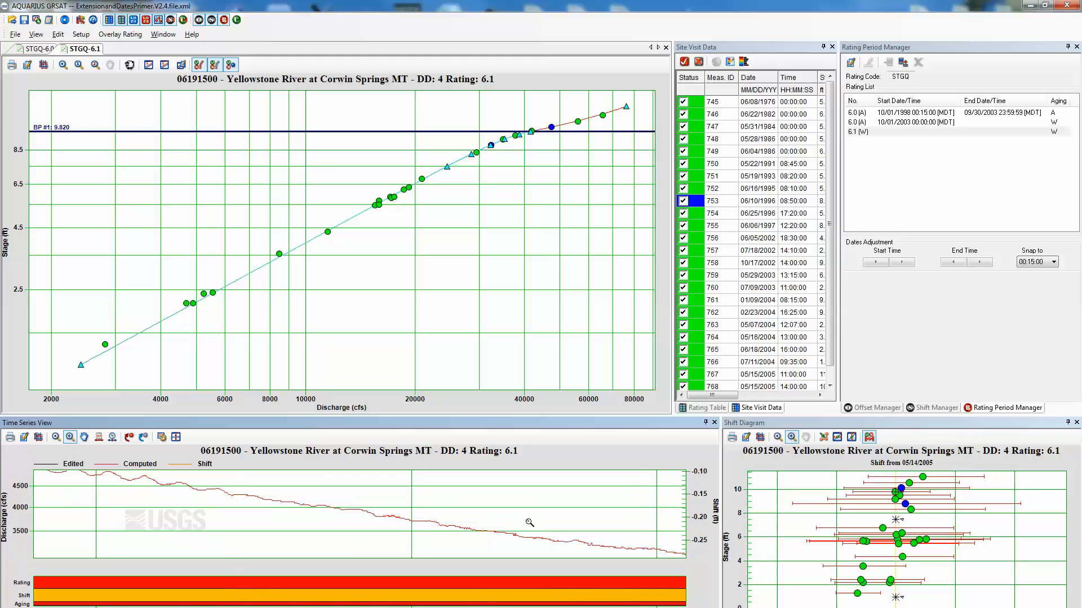
left_click(54, 437)
left_click_drag(166, 498, 283, 531)
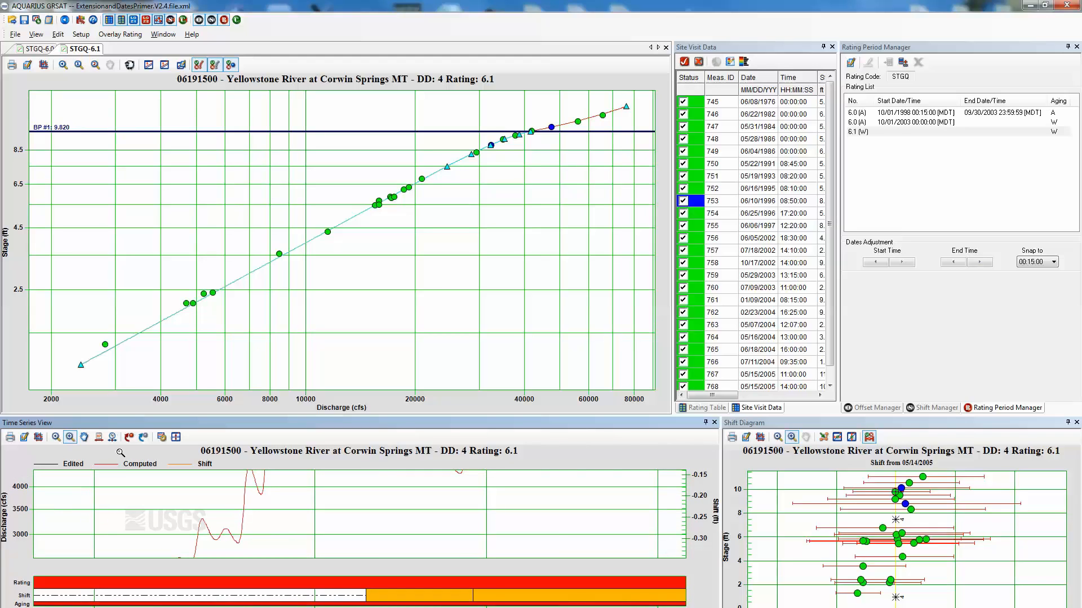
left_click(84, 437)
left_click_drag(351, 510, 211, 525)
left_click_drag(298, 508, 259, 561)
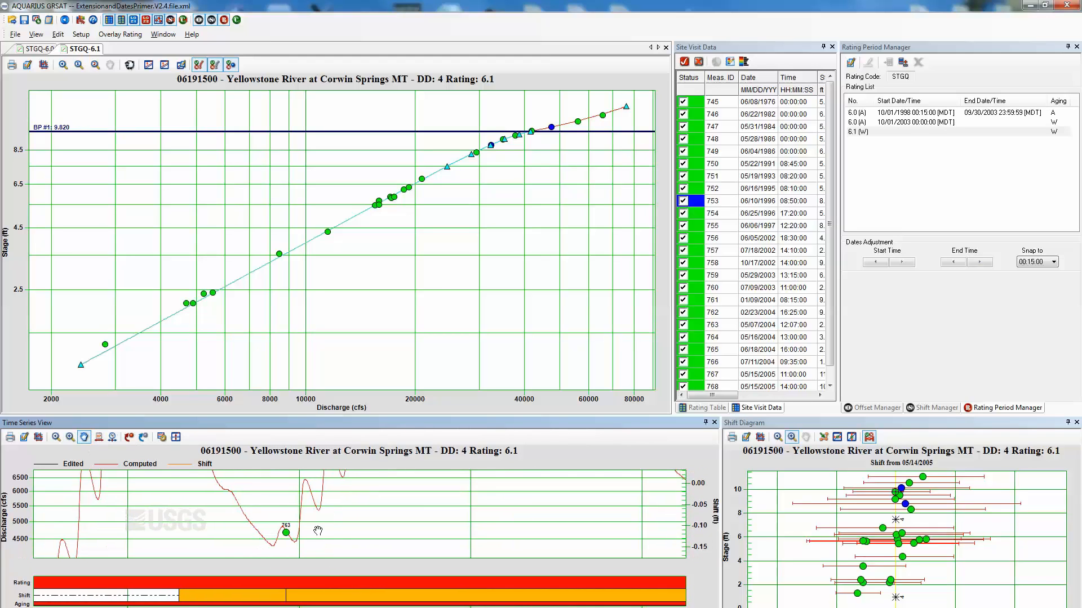
left_click_drag(318, 531, 333, 510)
left_click_drag(276, 547, 290, 524)
left_click(56, 437)
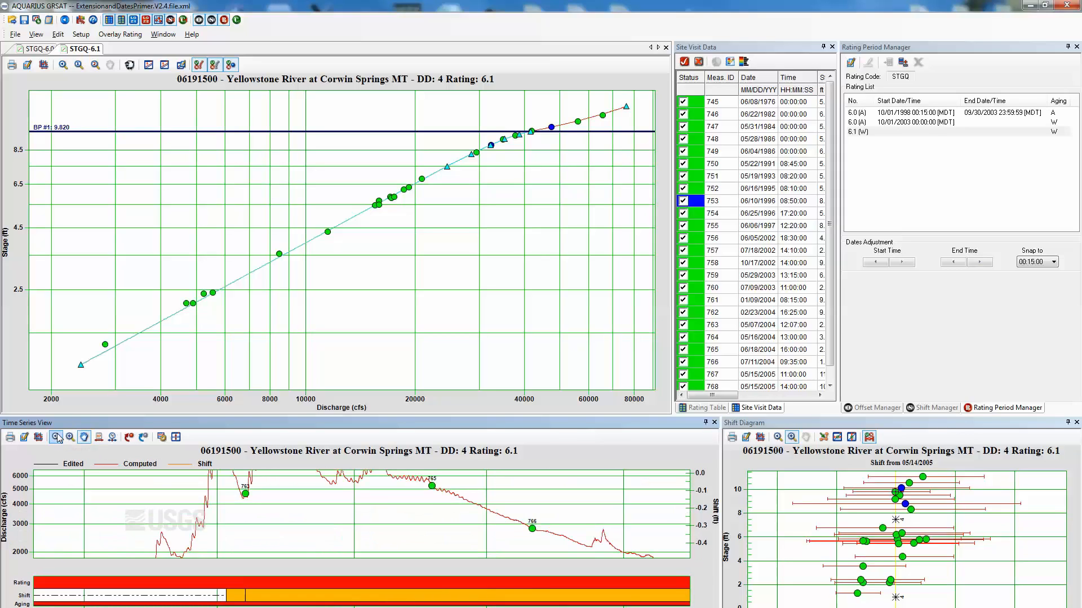
left_click(57, 438)
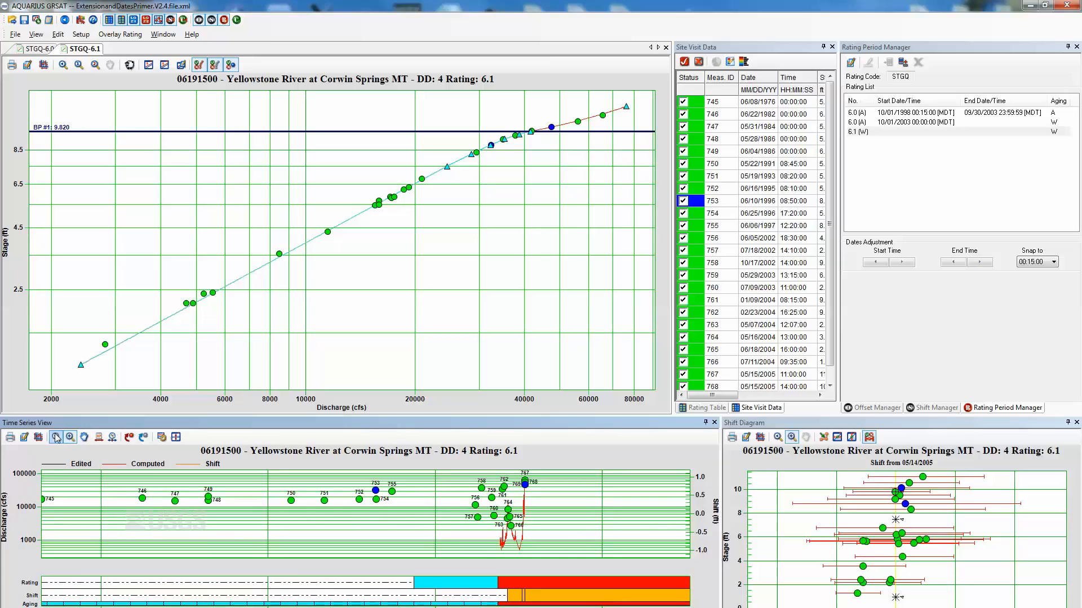
- Frame the computed discharge record around measurements 763 to 766 in the Time Series View
left_click(69, 437)
left_click_drag(478, 555, 554, 479)
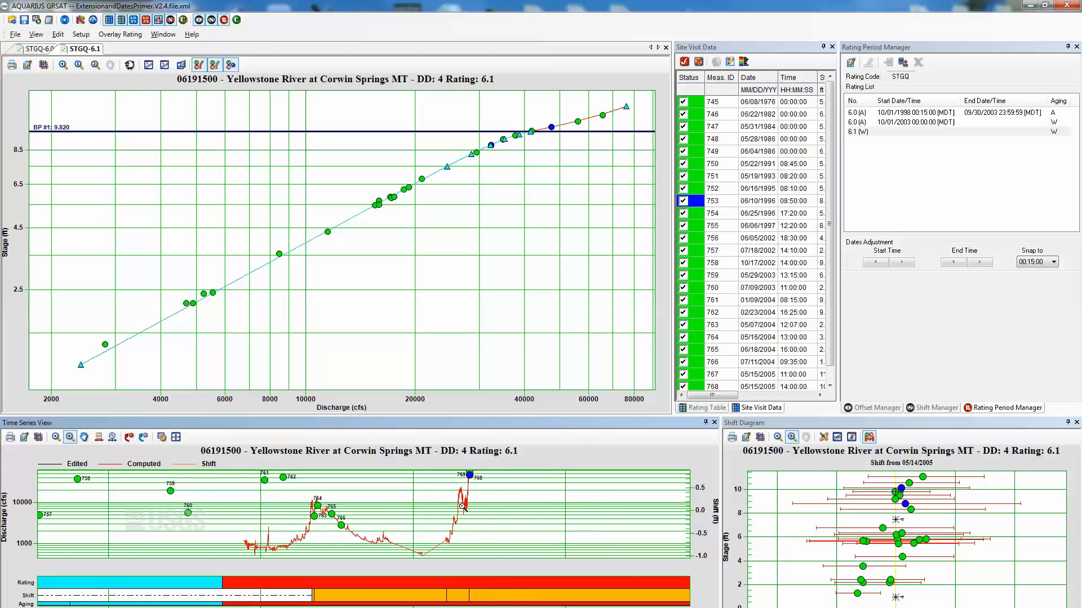
left_click_drag(403, 486, 500, 519)
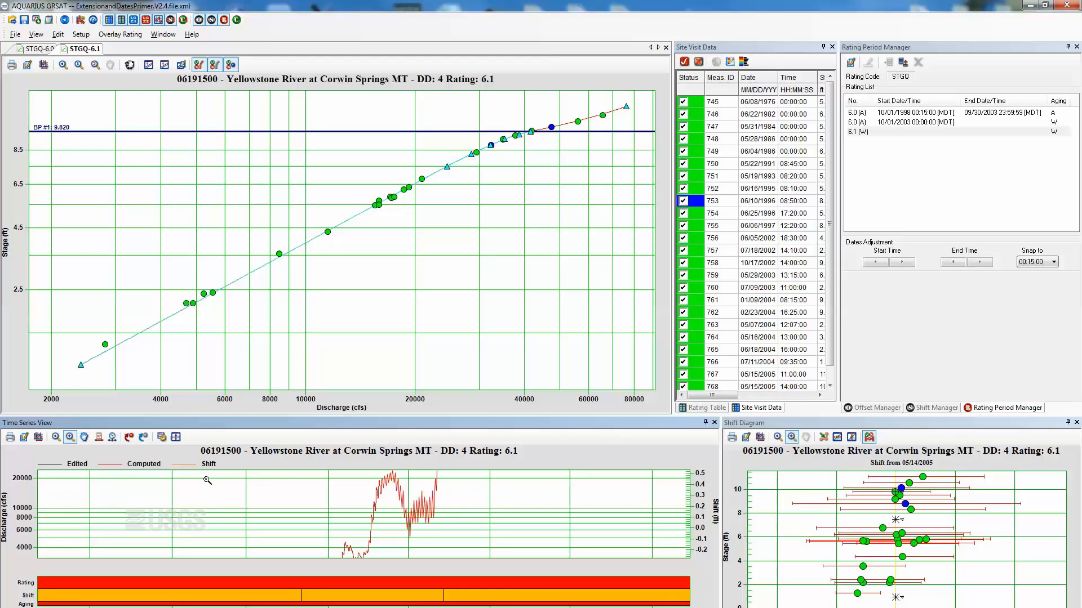
left_click(57, 438)
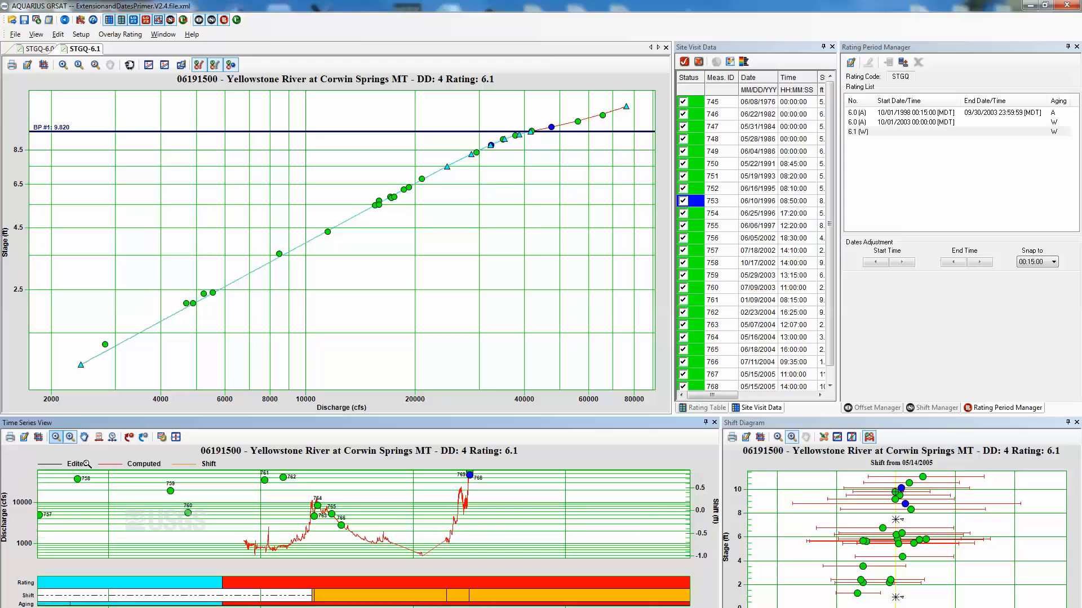
left_click_drag(213, 491, 460, 560)
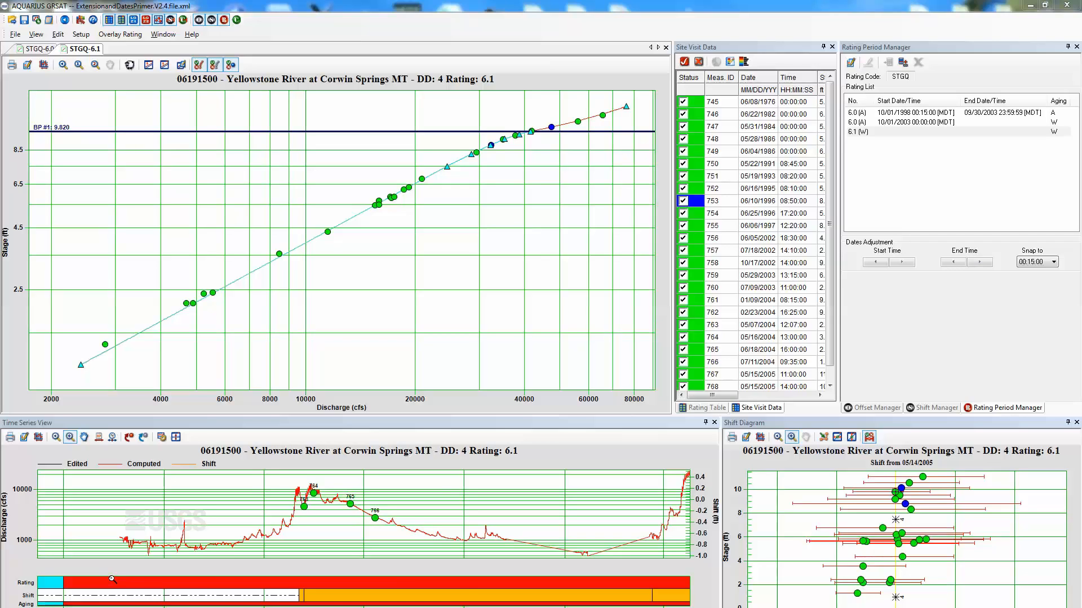
- Unlock the Time Series View layout and enlarge the period bars beneath the hydrograph
left_click(176, 438)
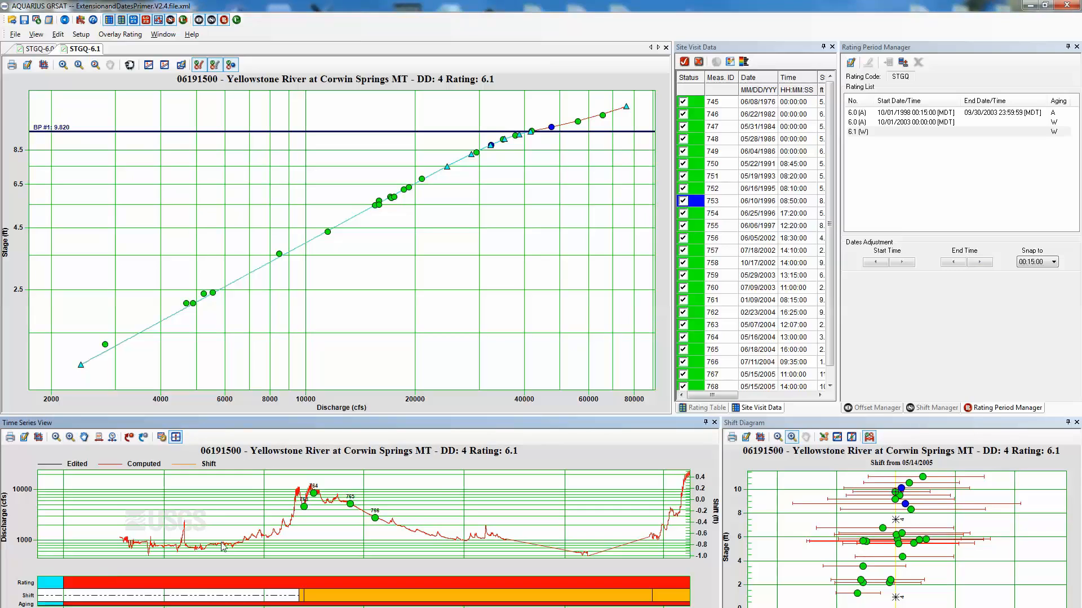
mouse_move(226, 556)
left_mouse_down()
mouse_move(231, 578)
mouse_move(235, 567)
left_mouse_up()
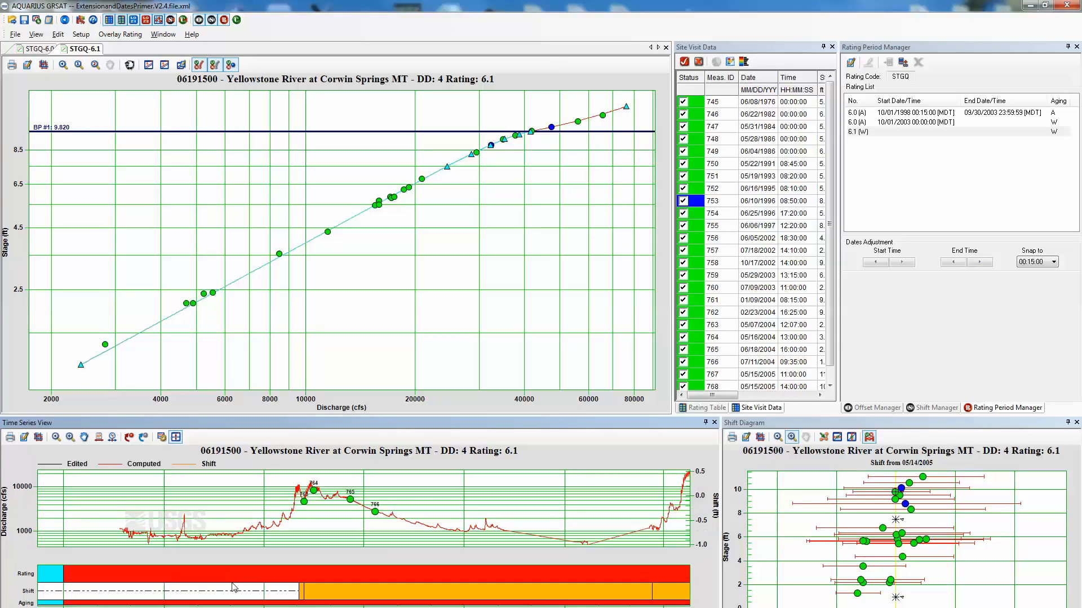
- Hide the Shift series in the Time Series View and display it again
left_click(162, 437)
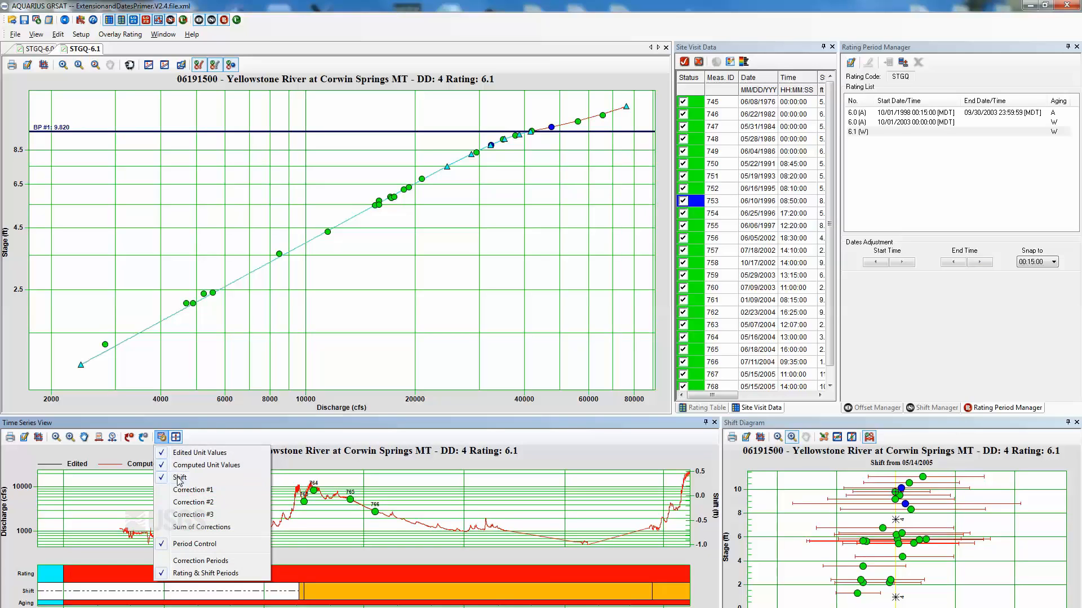
left_click(178, 479)
left_click(161, 438)
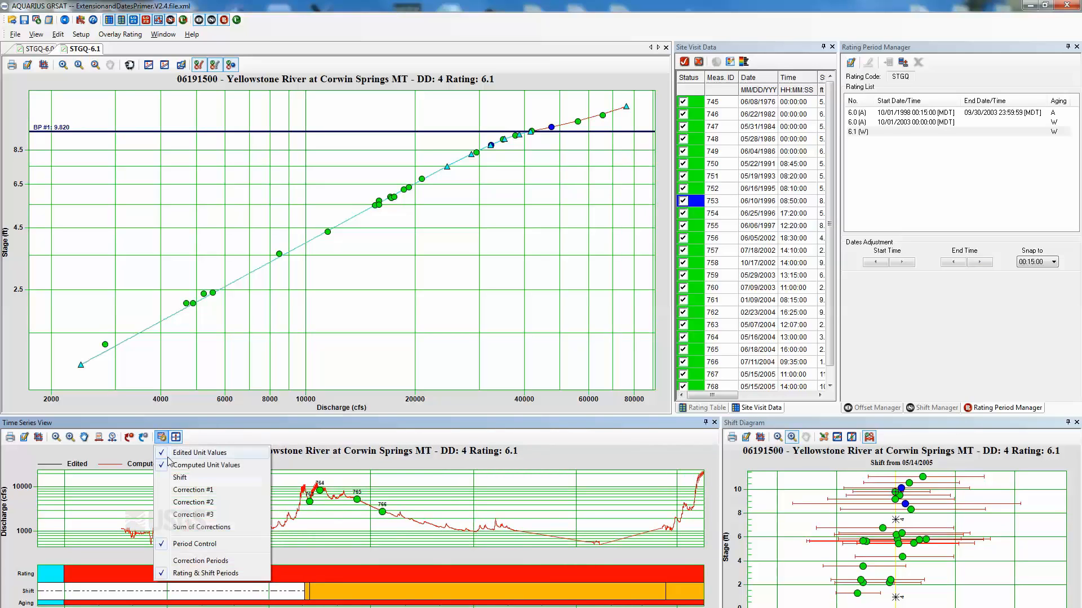
left_click(178, 479)
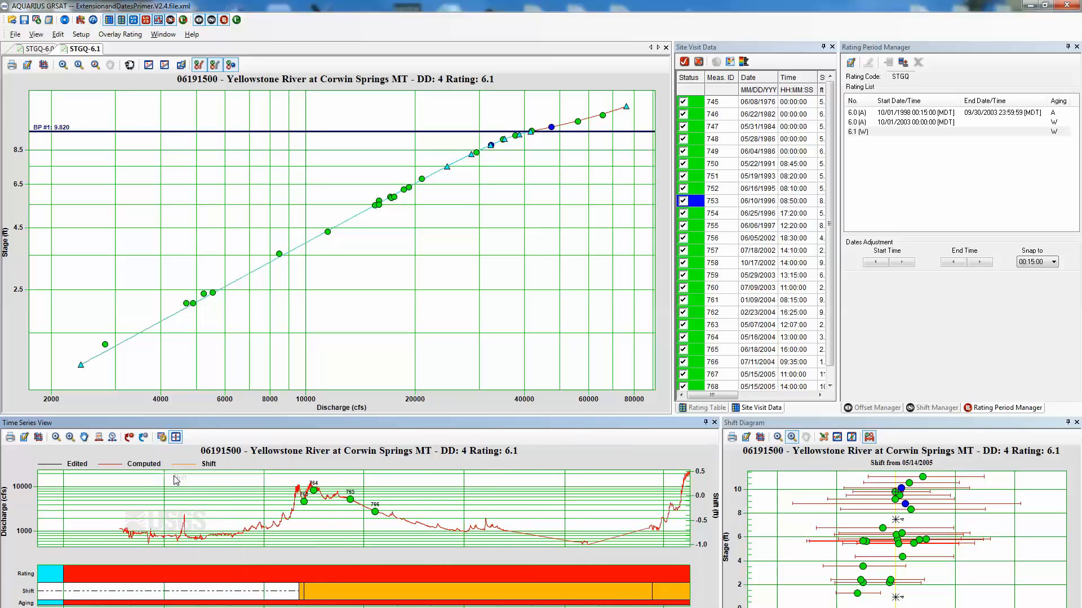
- Display the correction periods beneath the hydrograph, and restore the display to only the rating and shift periods
left_click(161, 438)
left_click(186, 576)
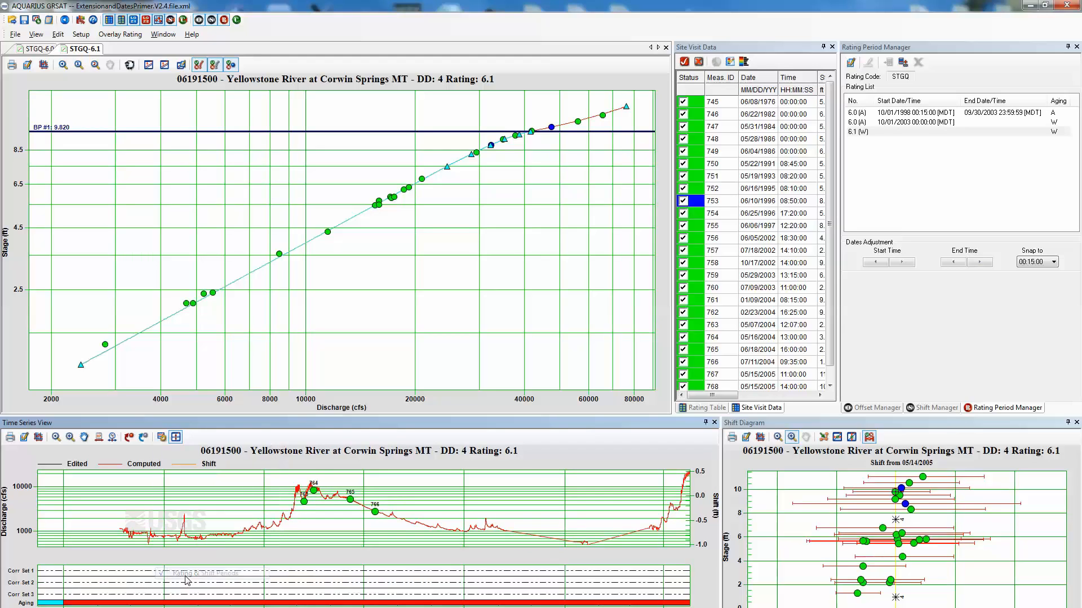
left_click(161, 438)
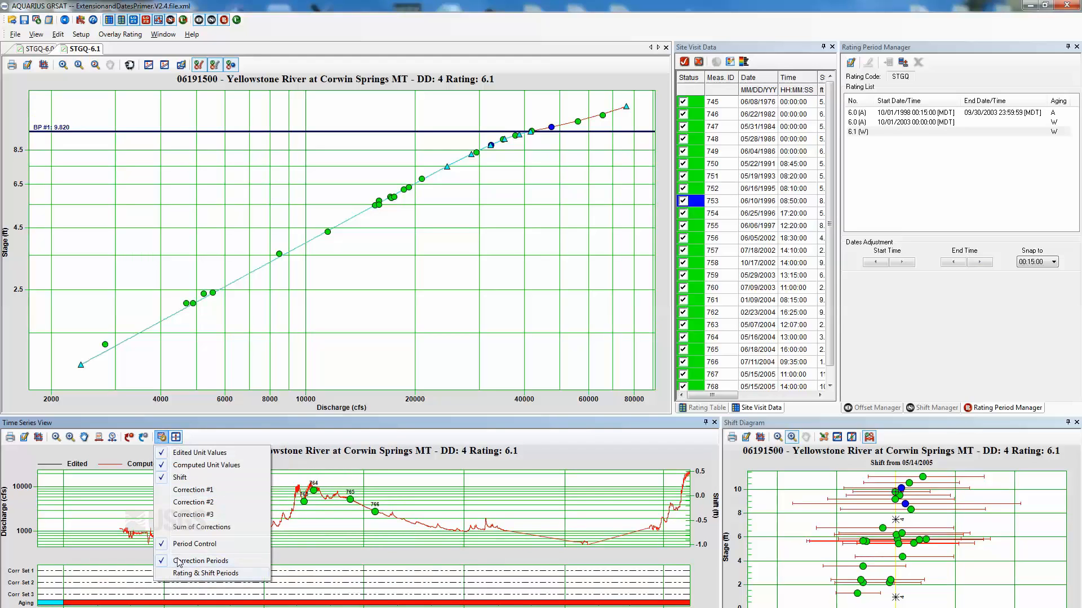
left_click(182, 574)
left_click(162, 438)
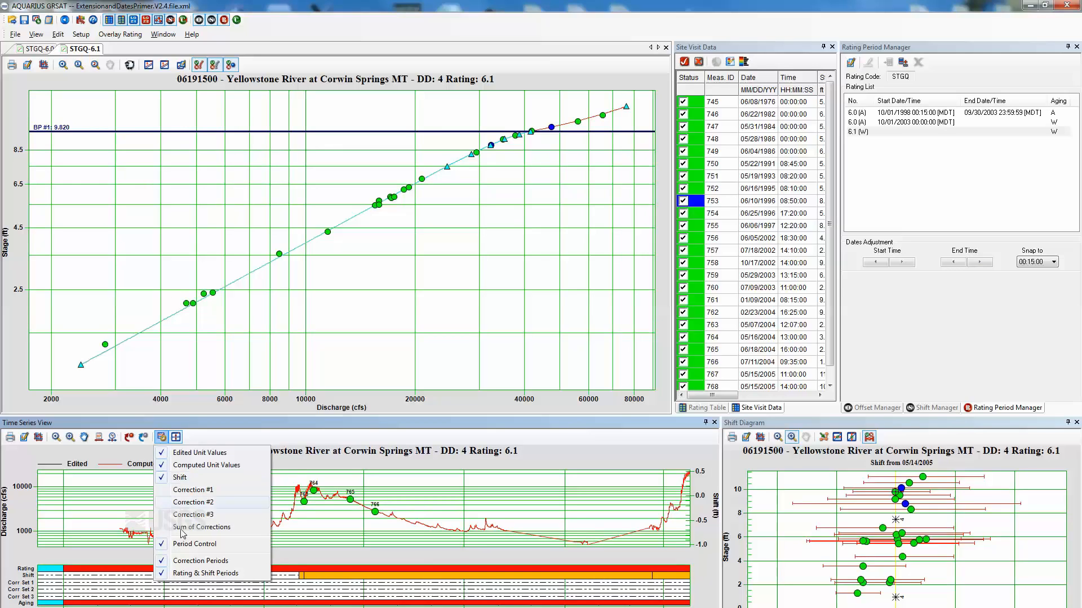
left_click(183, 565)
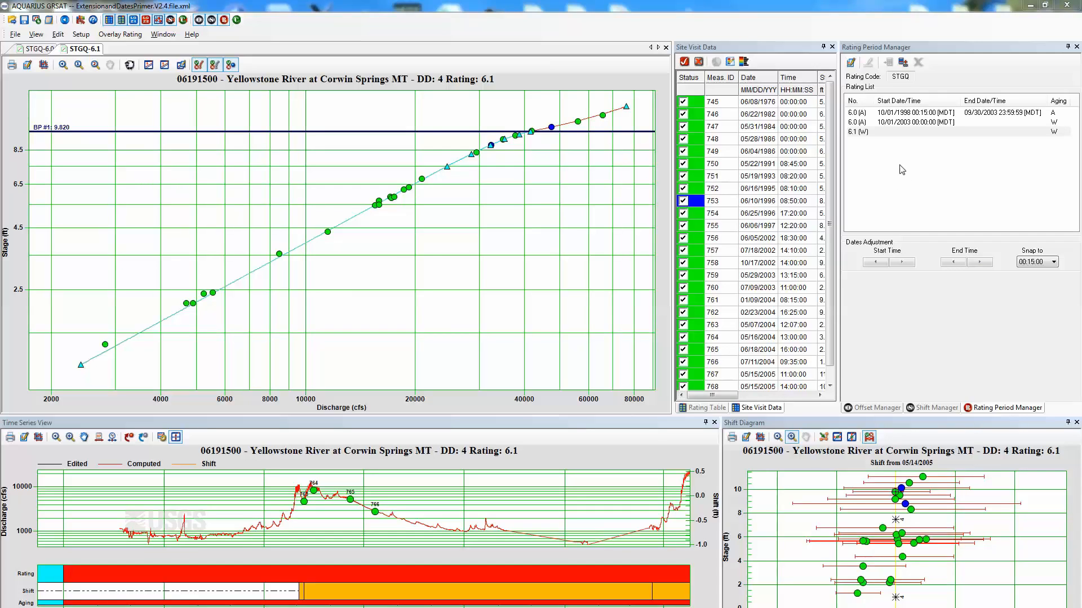
- Give rating 6.1 a rating period starting on 05/01/2004 and apply it
double_click(892, 136)
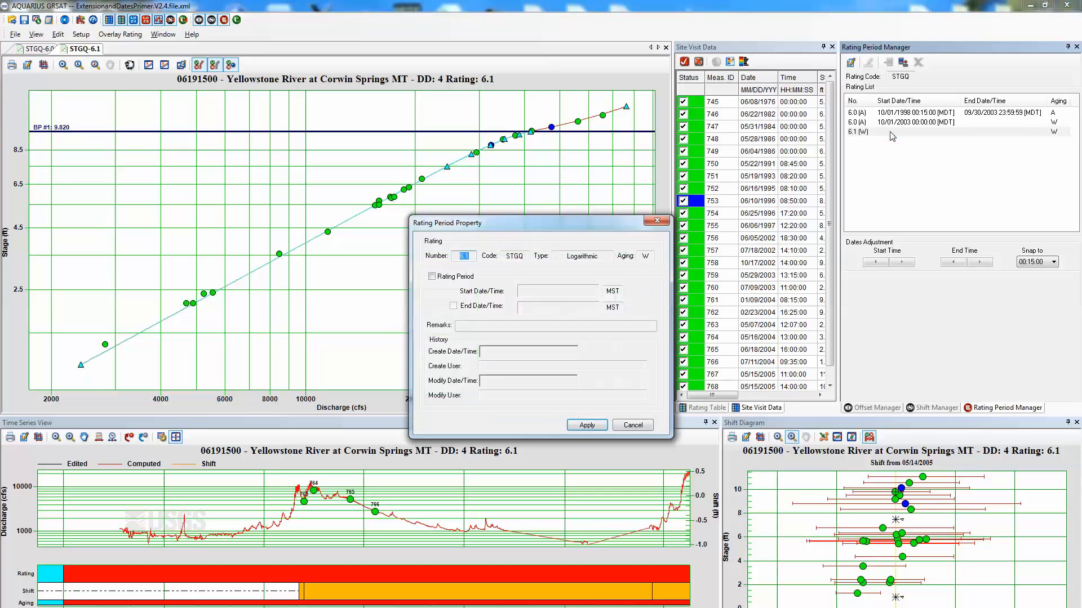
left_click(431, 276)
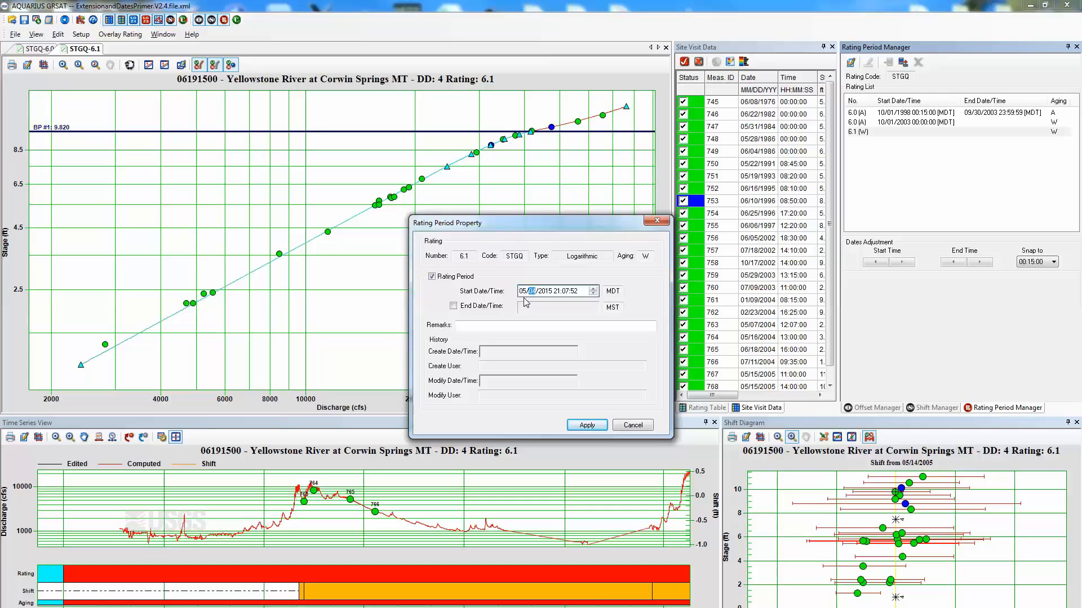
key("Right")
type("200")
left_click(587, 426)
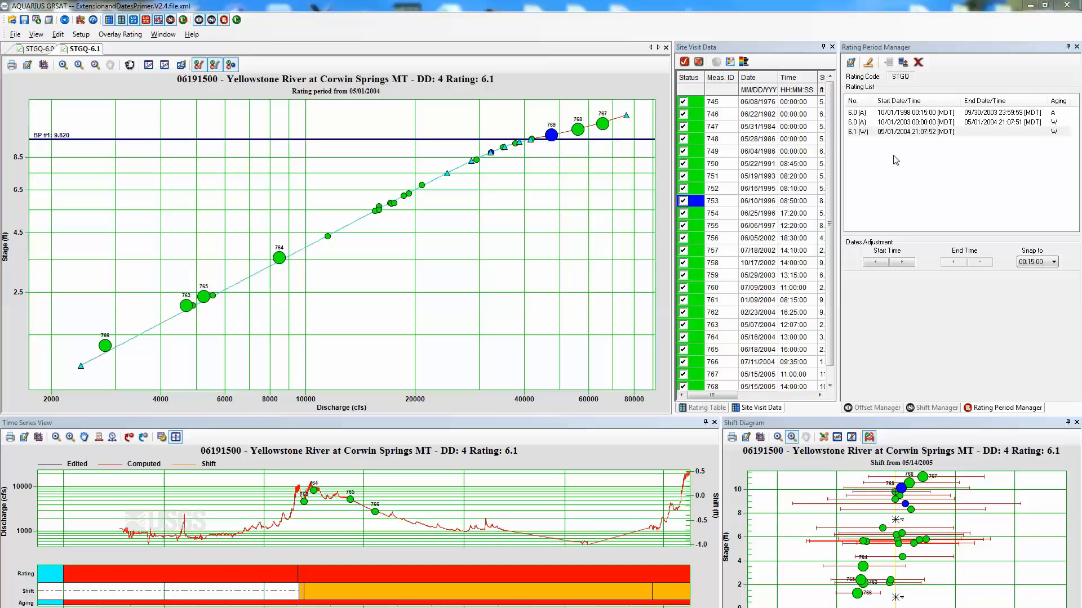
- Highlight rating 6.1's period in the time series pane and shift its start on the rating bar to 05/02/2004 17:45:00
left_click(899, 135)
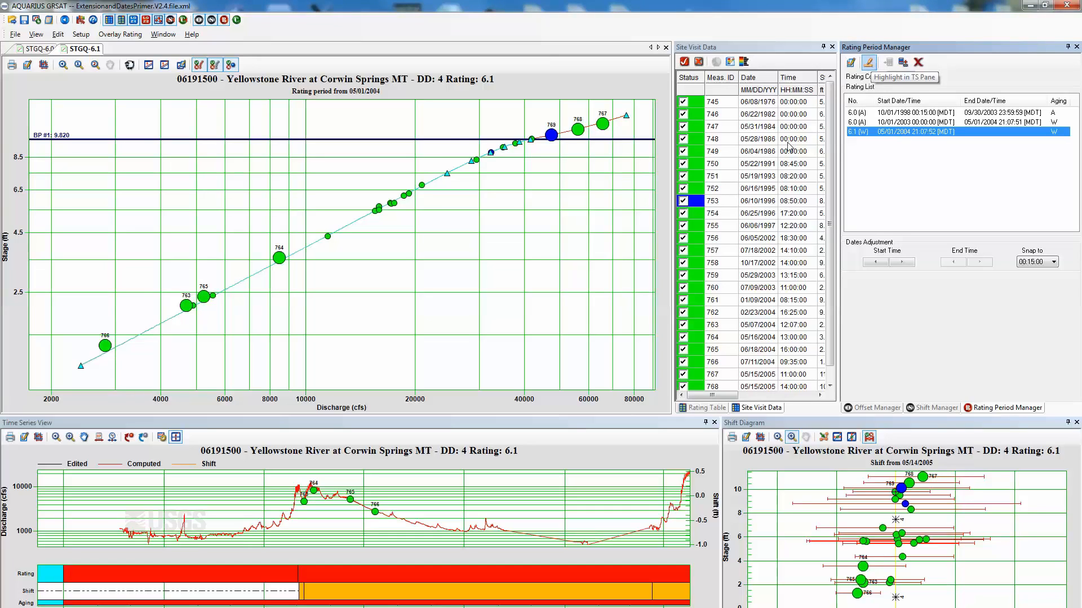
left_click(869, 62)
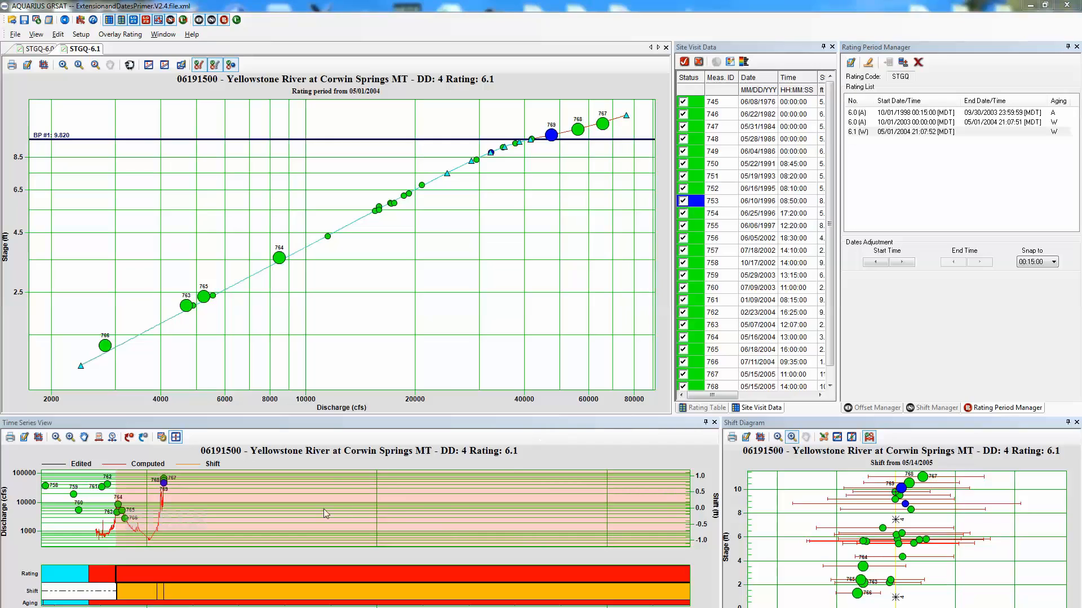
left_click(151, 570)
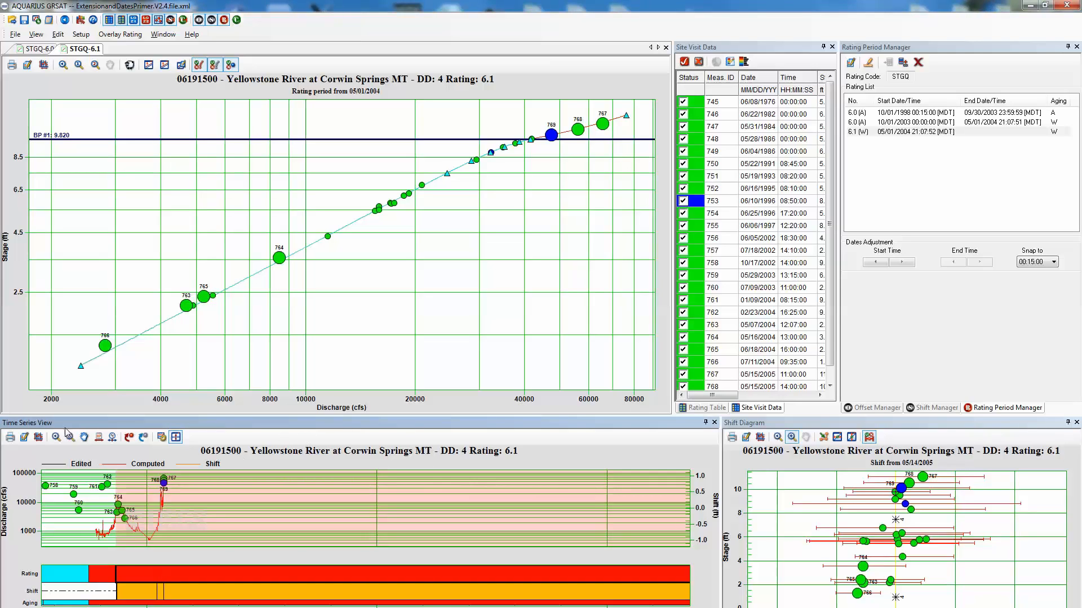
left_click(99, 438)
mouse_move(115, 573)
left_mouse_down()
mouse_move(86, 576)
mouse_move(119, 581)
left_mouse_up()
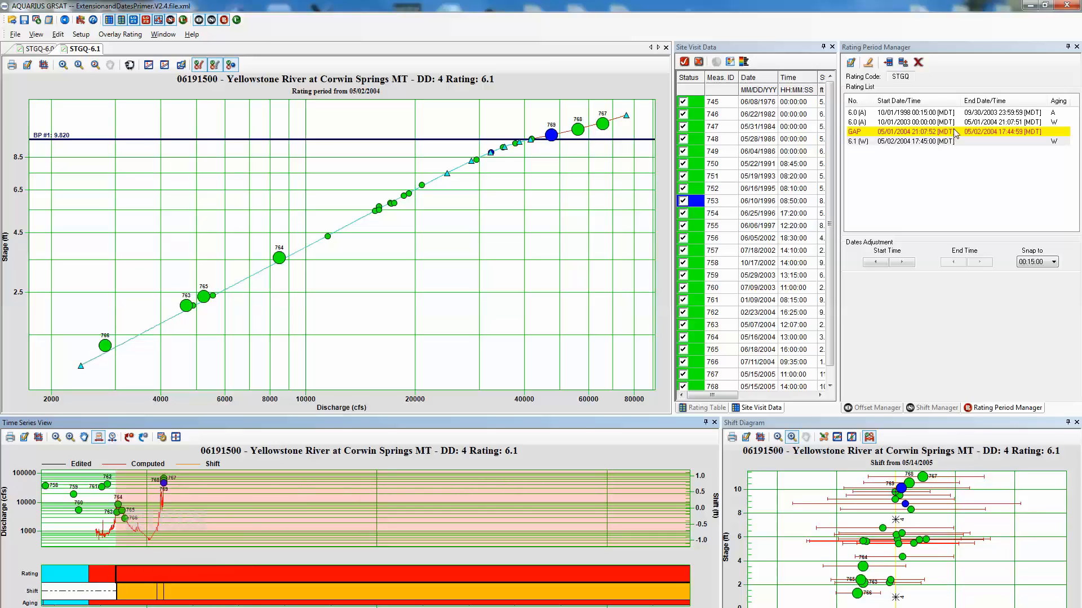
- Close the gap between the ratings by extending the end of the 10/01/2003 rating 6.0 period to 05/02/2004 17:44:59
left_click(70, 437)
left_click_drag(132, 583, 102, 565)
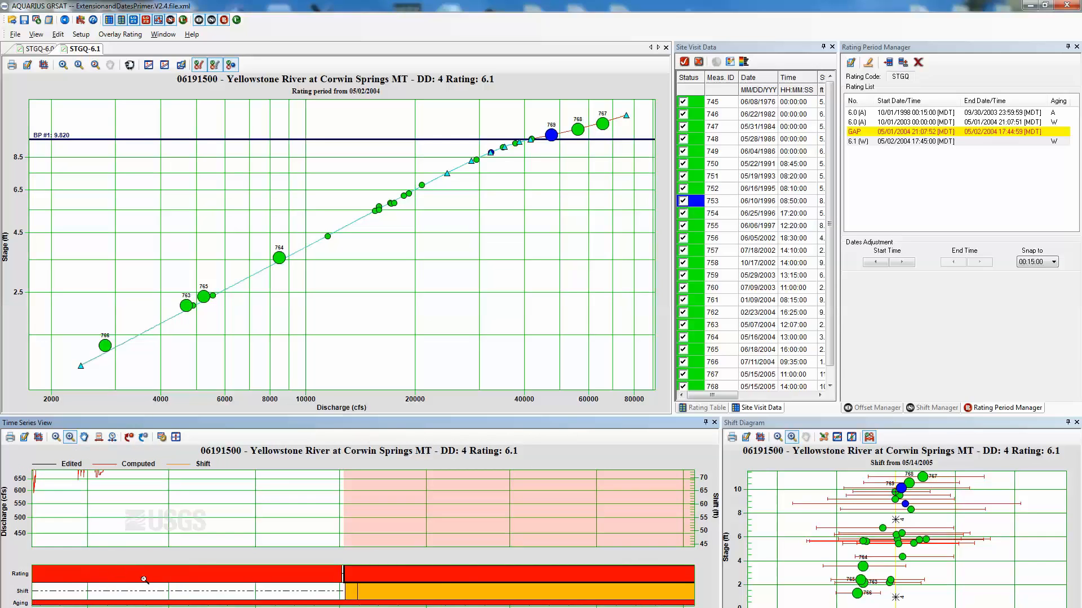
left_click_drag(317, 568, 386, 591)
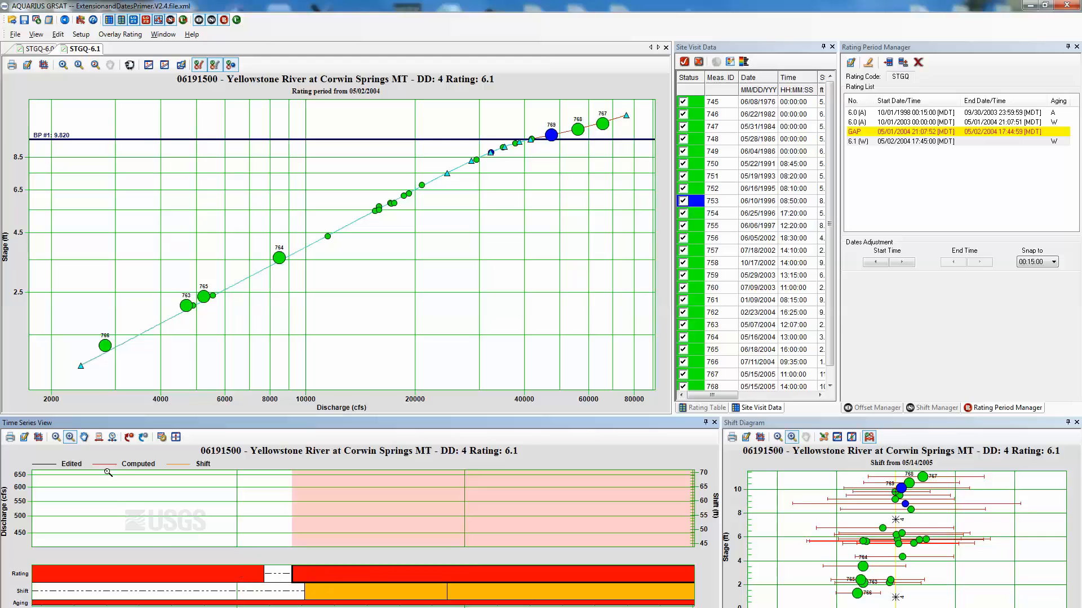
left_click(99, 438)
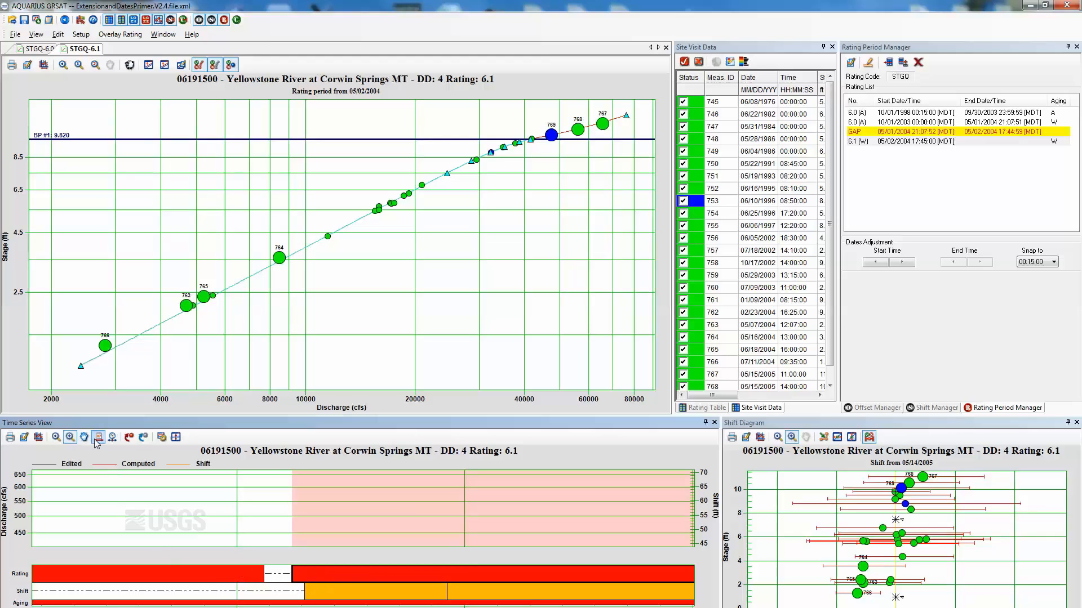
left_click(213, 575)
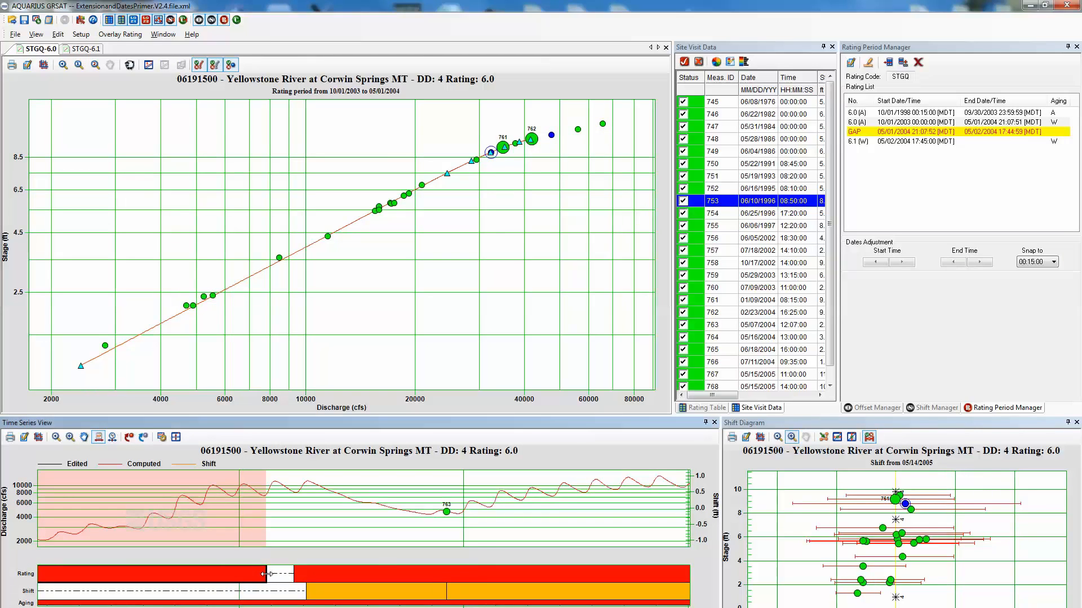
left_click_drag(267, 574, 294, 574)
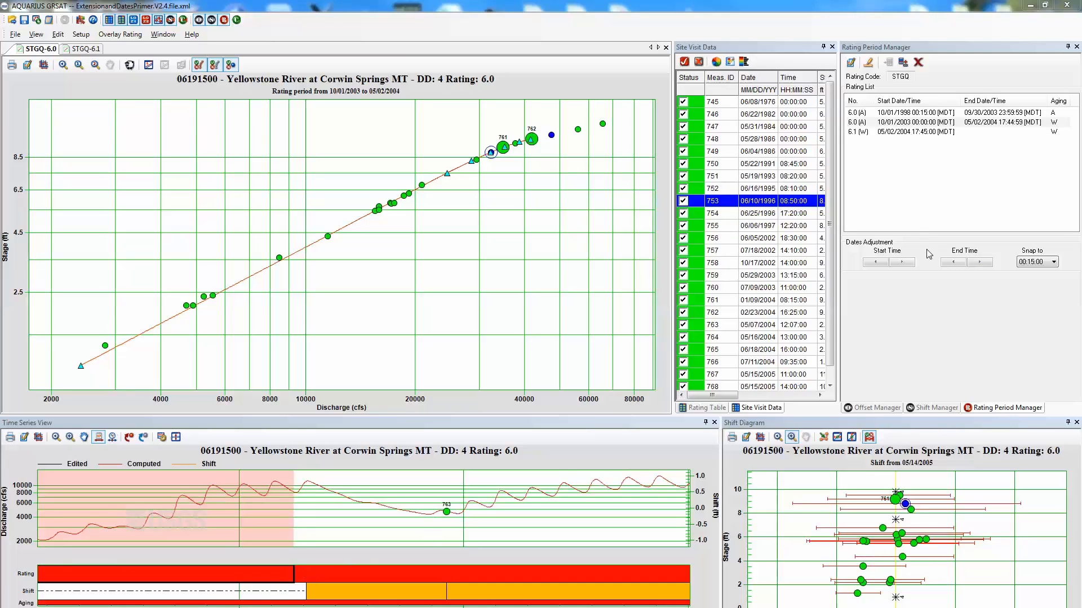
- Select rating 6.1's period and shift its start time forward in 15-minute increments to 05/02/2004 18:45:00
double_click(925, 132)
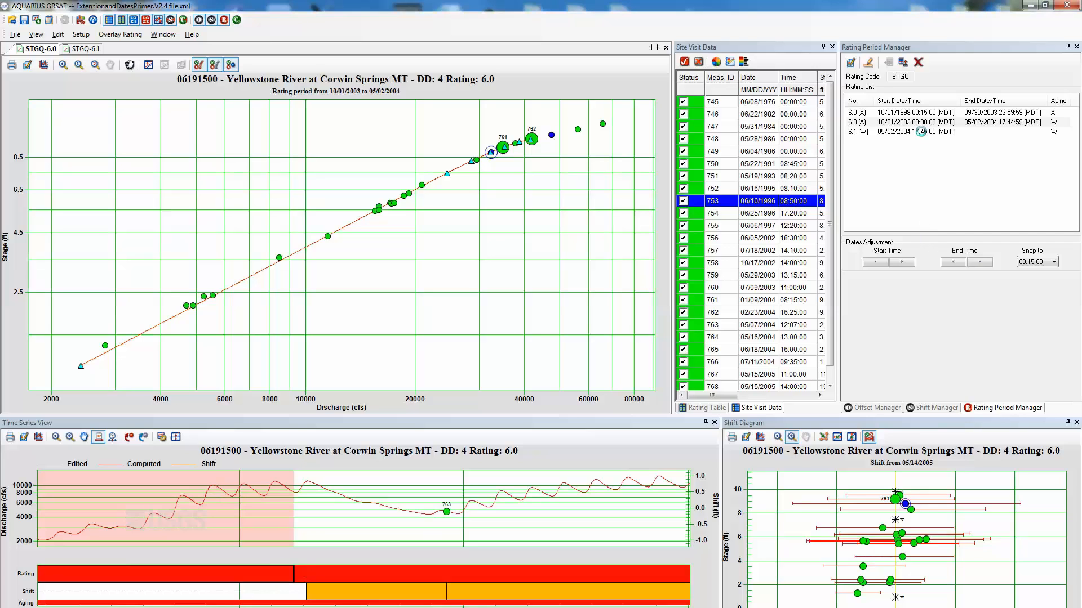
left_click(924, 134)
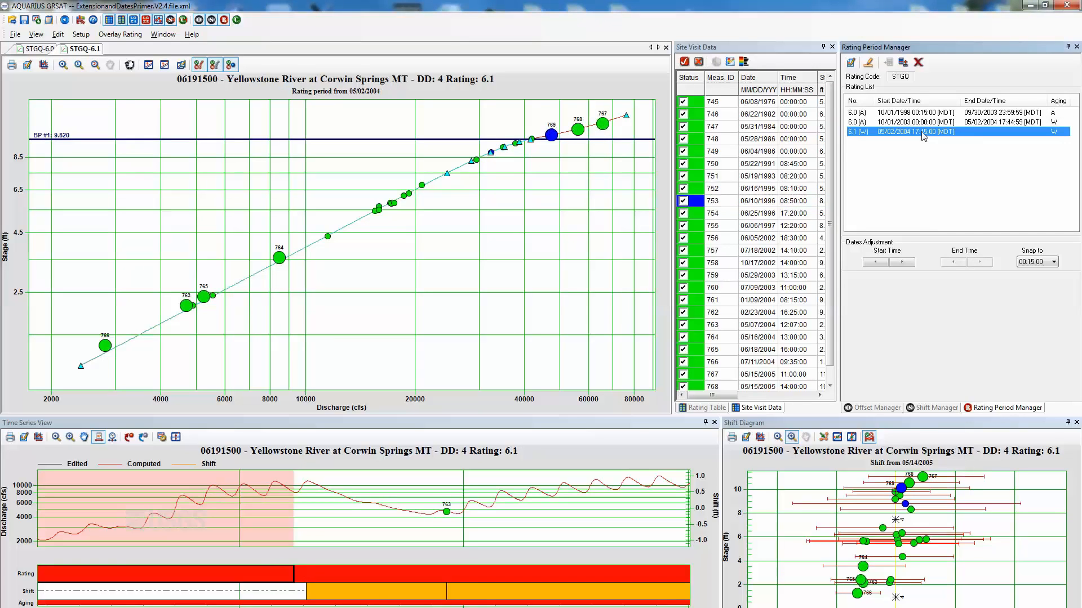
left_click(908, 265)
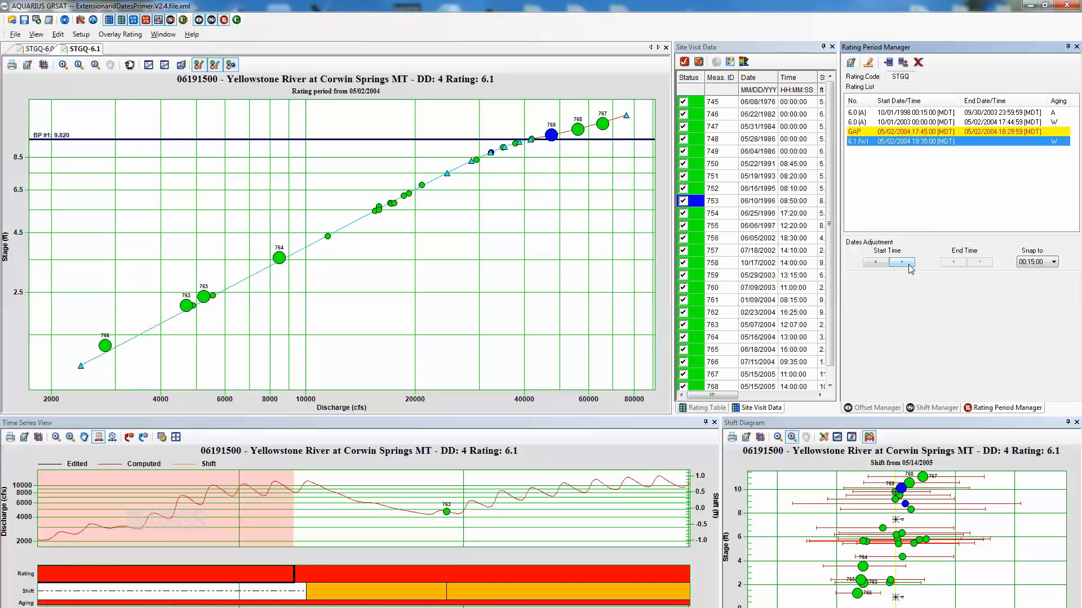
left_click(904, 262)
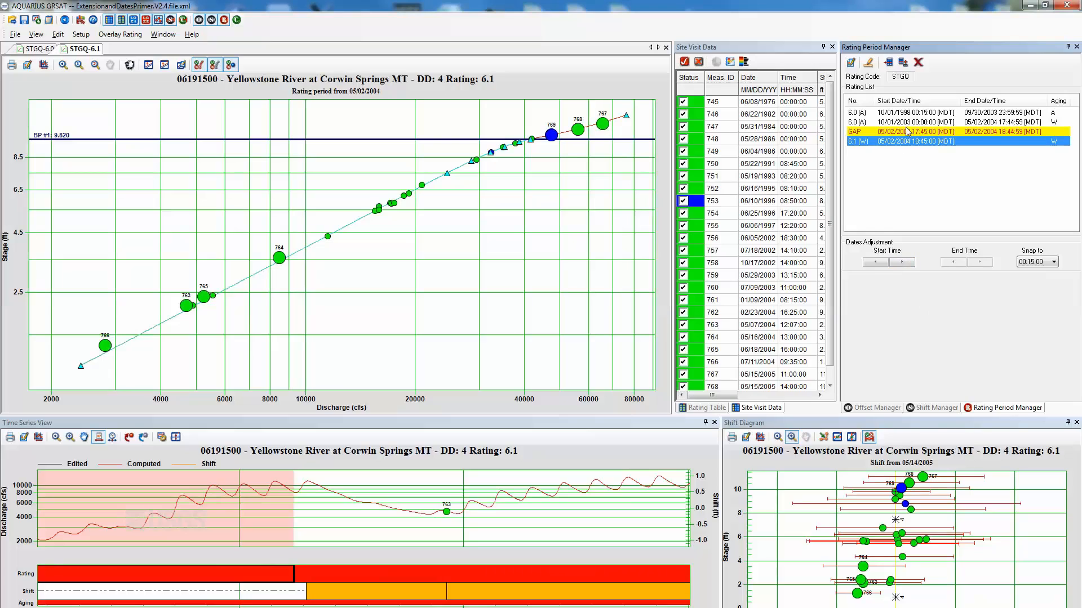
double_click(876, 262)
left_click(876, 262)
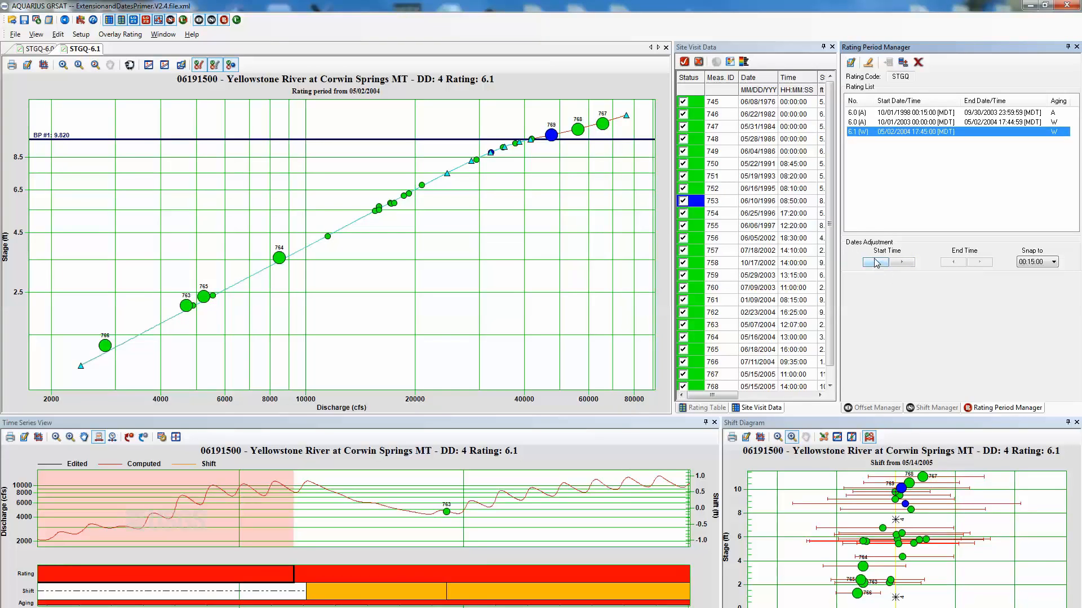
left_click(904, 263)
triple_click(904, 263)
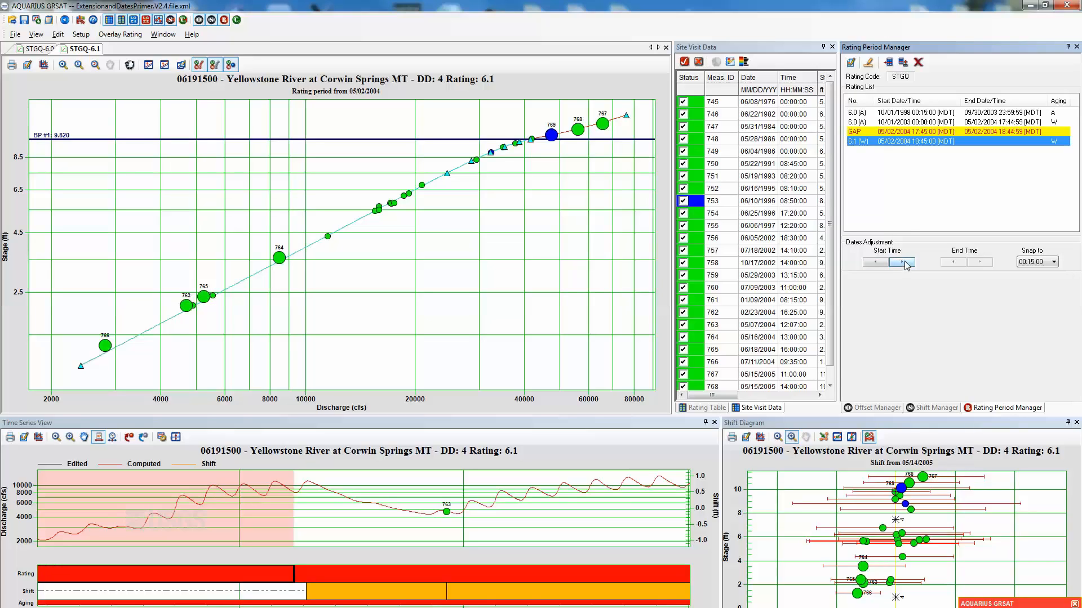
- Extend the end time of the 10/01/2003 rating 6.0 period to 05/02/2004 18:44:59 to close the gap
left_click(921, 125)
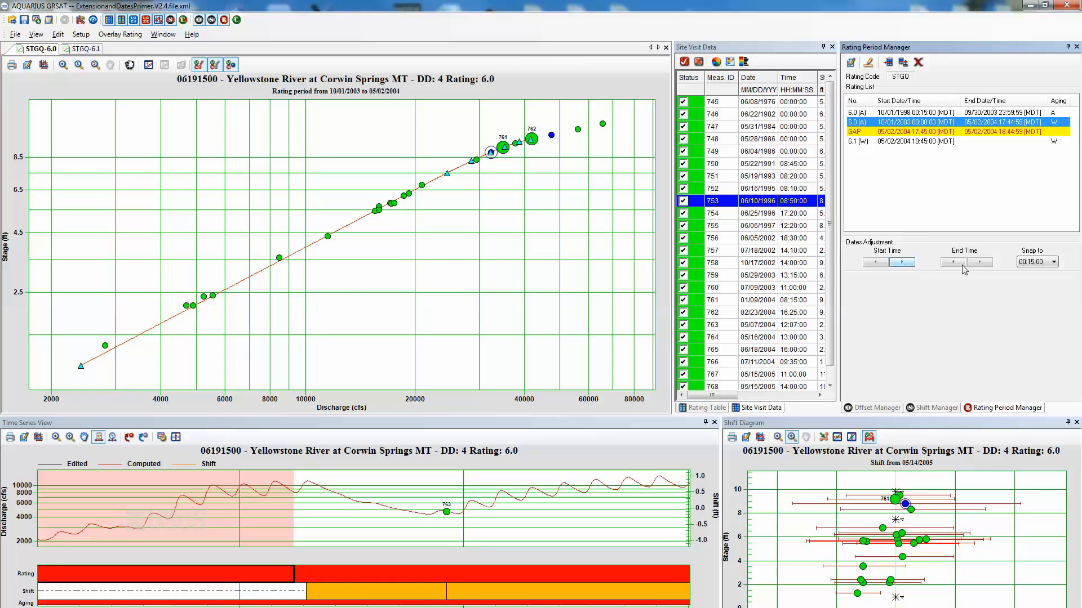
double_click(981, 263)
double_click(981, 263)
left_click(956, 262)
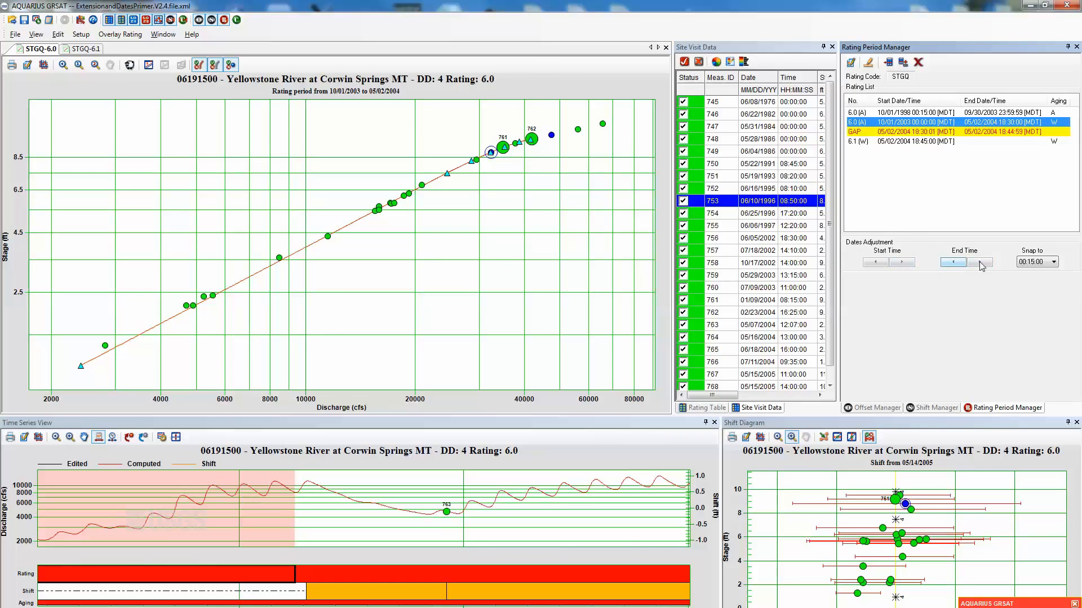
left_click(981, 262)
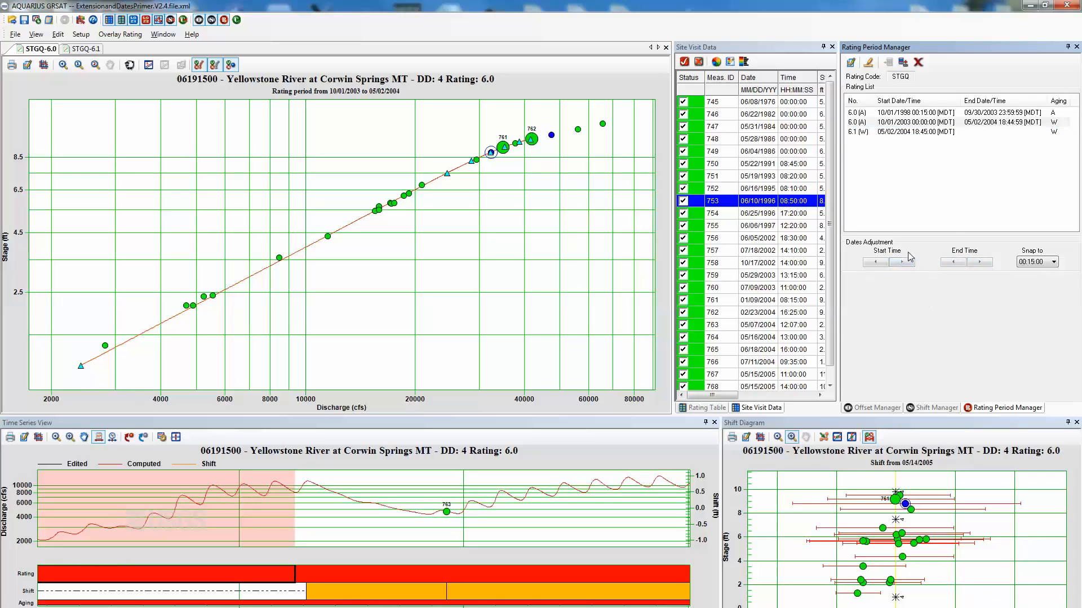
- Review the available snap-to intervals and the properties of the 10/01/2003 rating 6.0 period without changing anything
left_click(1050, 264)
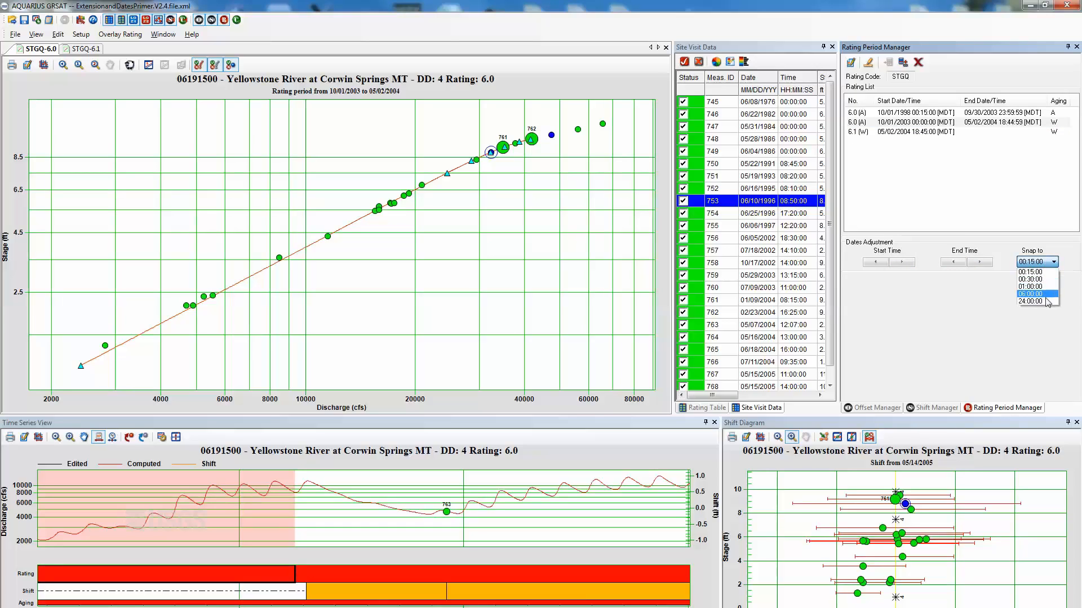
left_click(1039, 265)
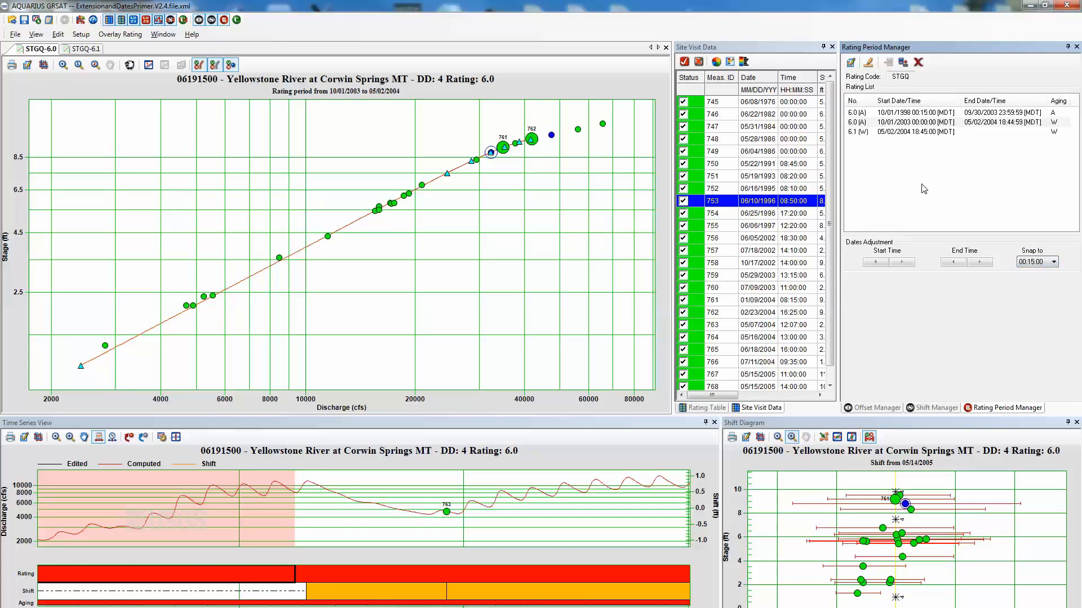
left_click(901, 123)
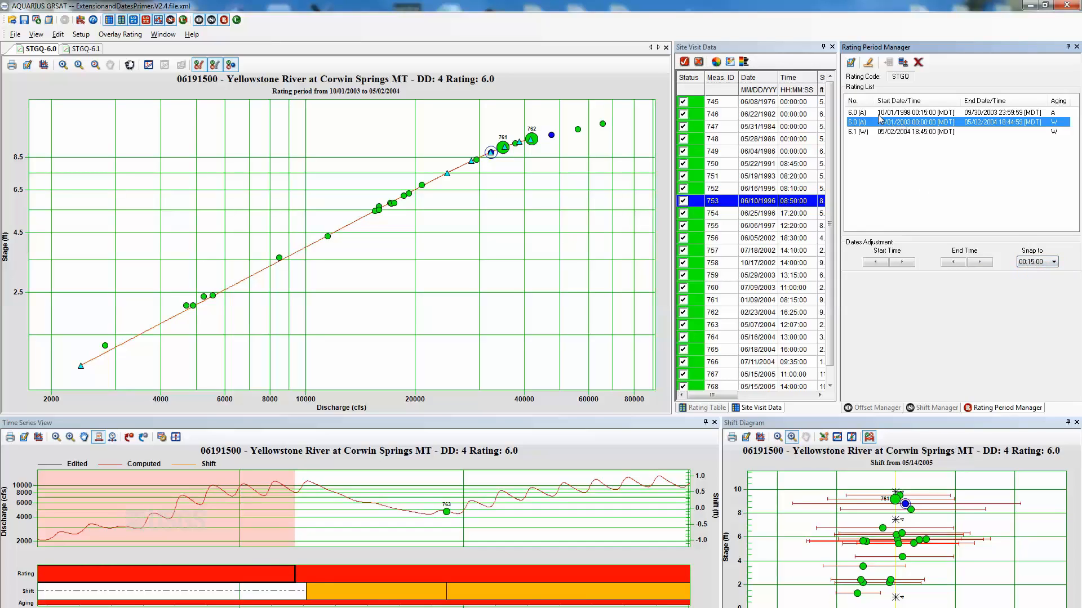
left_click(851, 63)
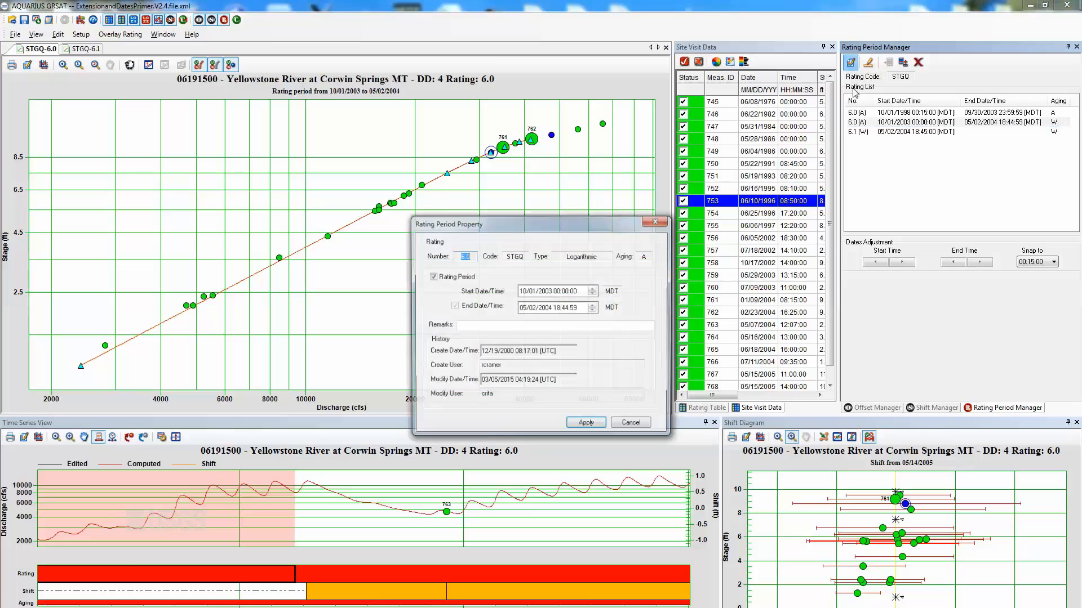
left_click(593, 290)
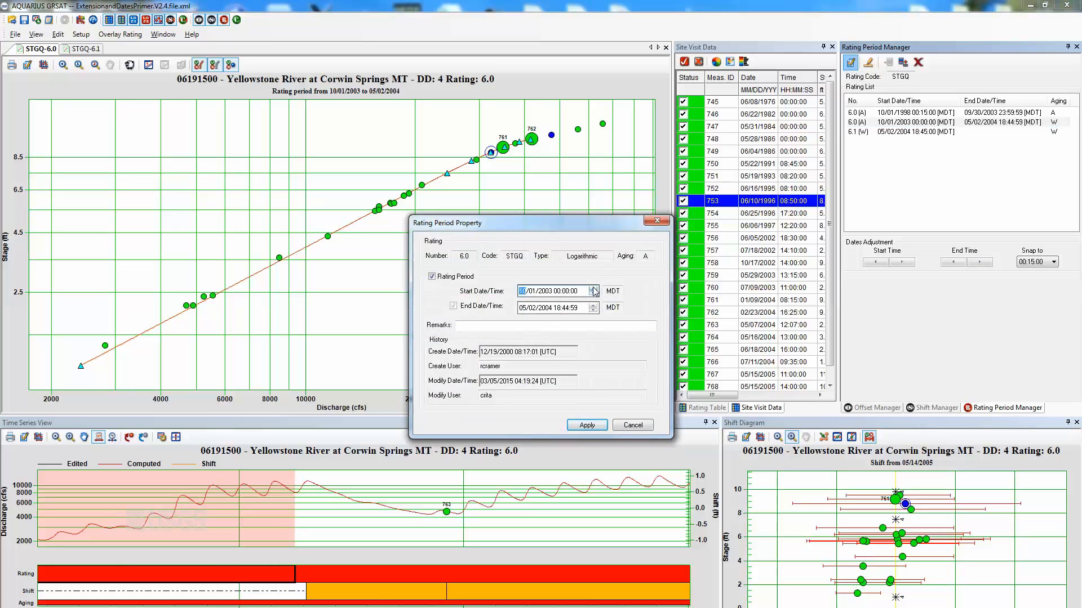
left_click(641, 424)
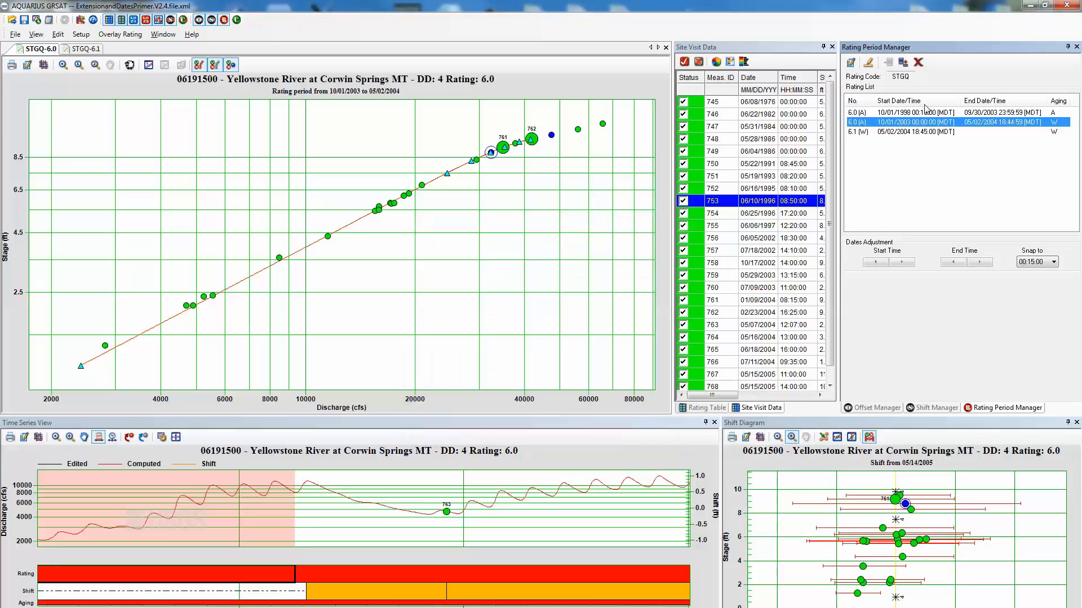
double_click(908, 123)
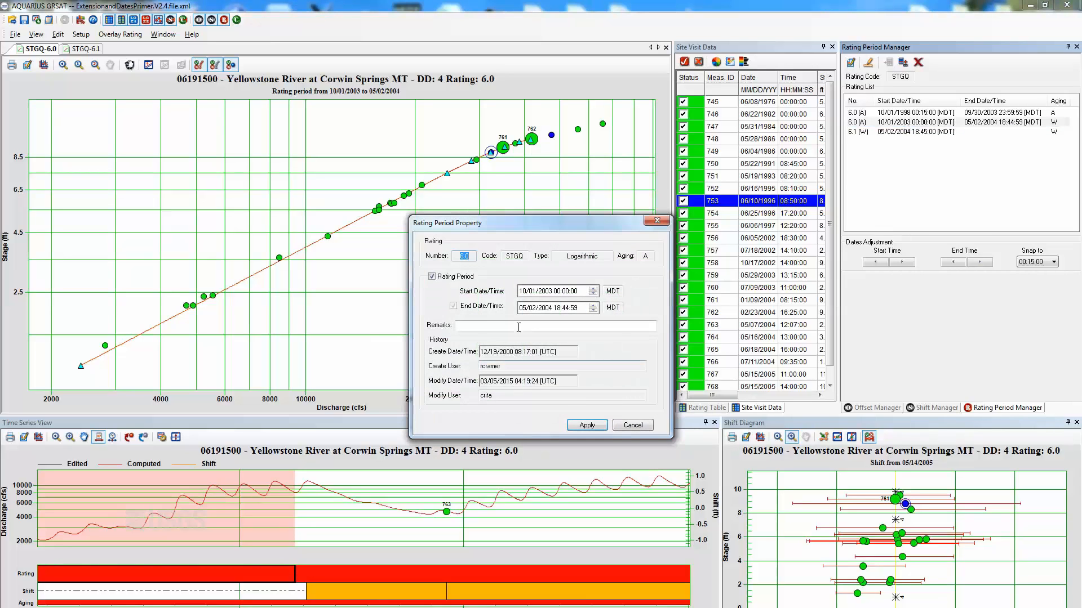
left_click(658, 222)
- View the properties of rating 6.1's period and of the approved rating 6.0 period starting 10/01/1998
double_click(893, 133)
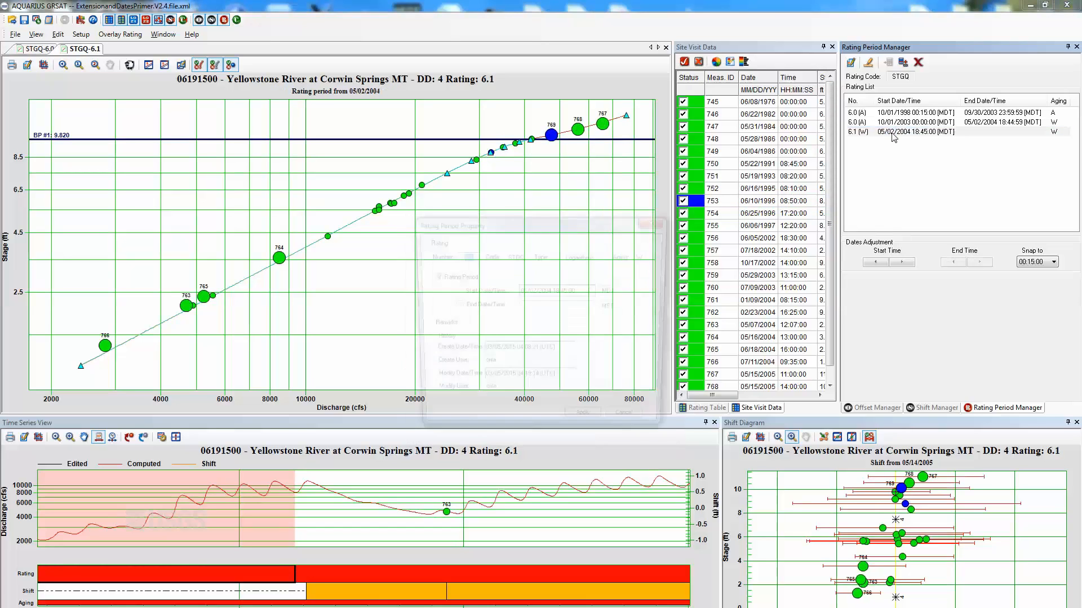
left_click(655, 226)
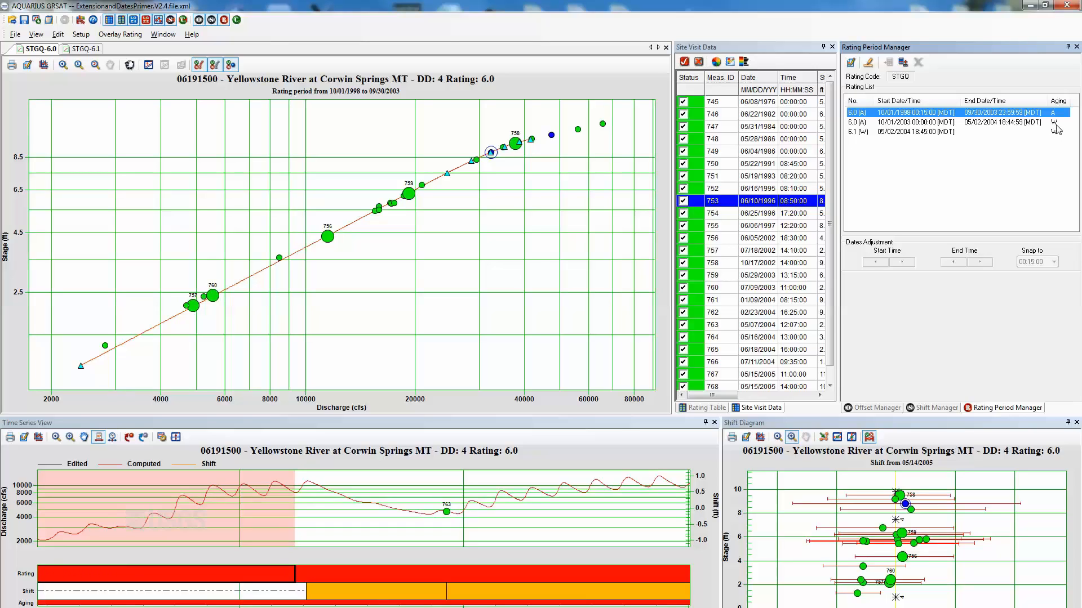
double_click(1030, 113)
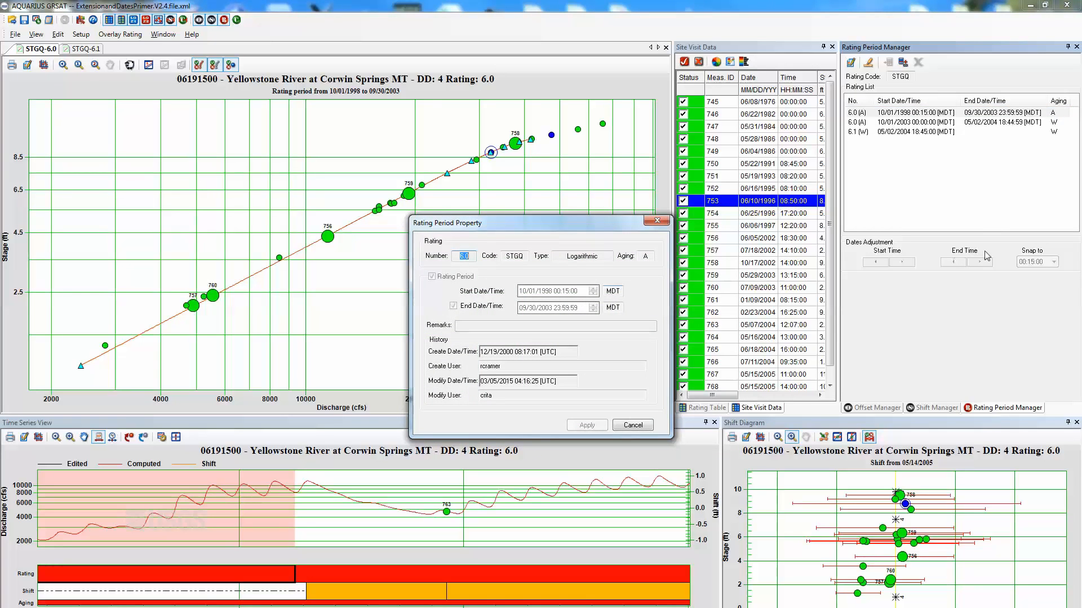
left_click(656, 221)
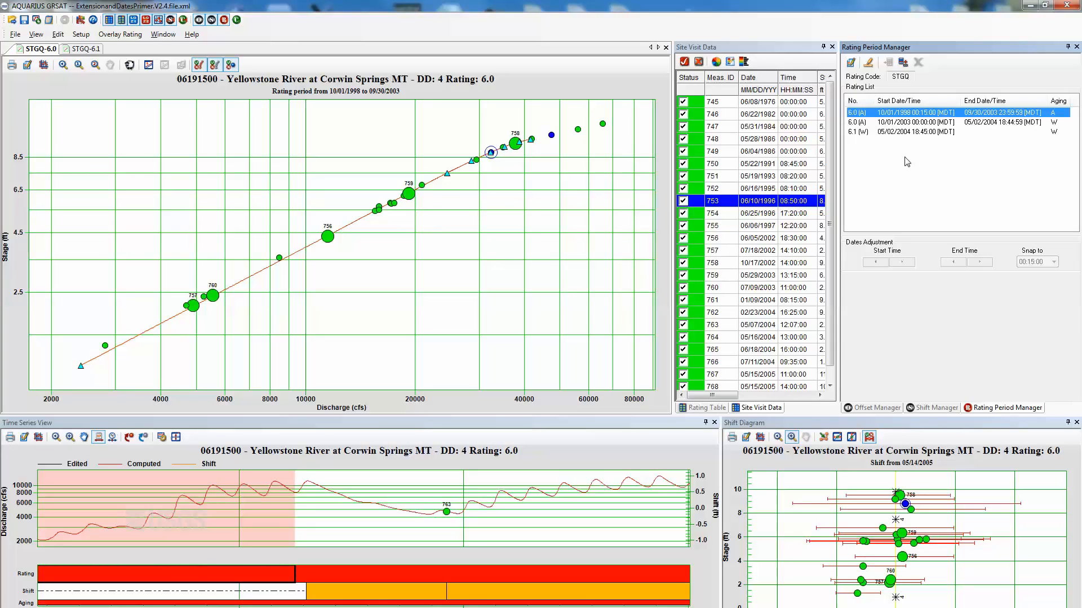
left_click(914, 132)
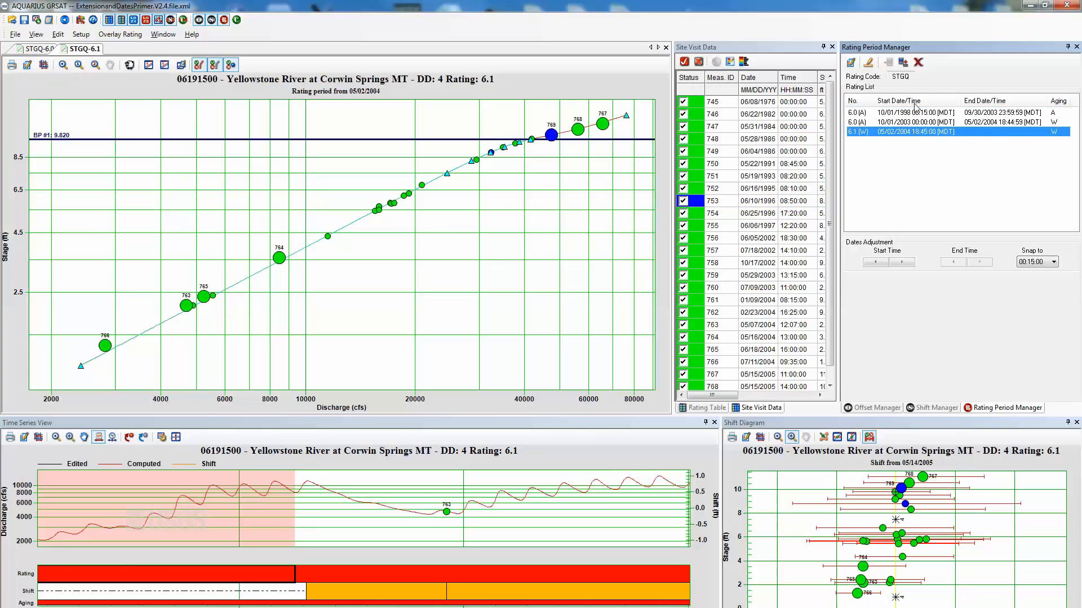
left_click(918, 64)
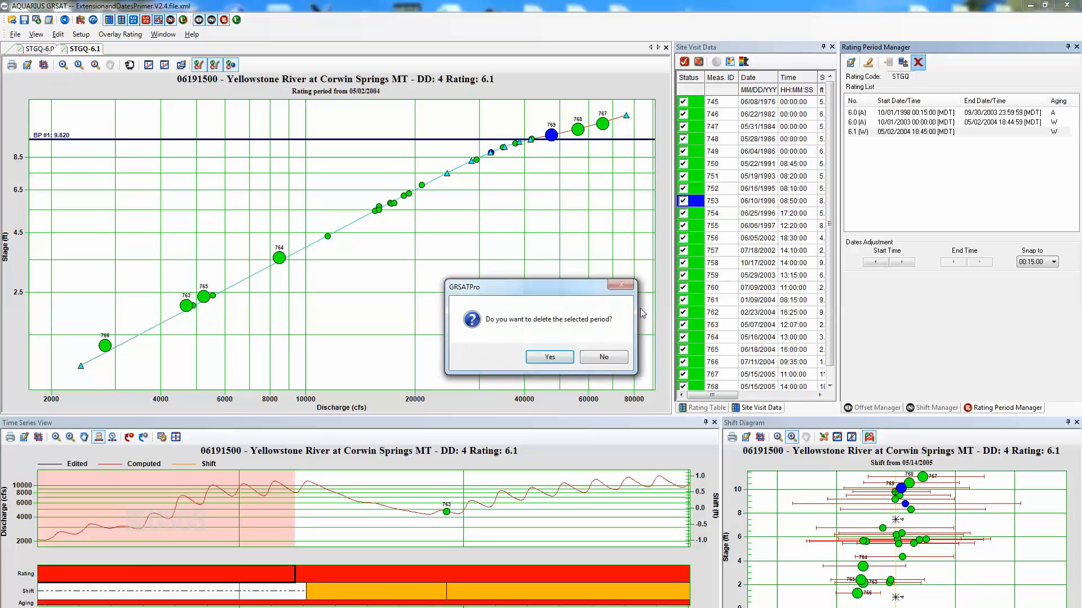
left_click(603, 357)
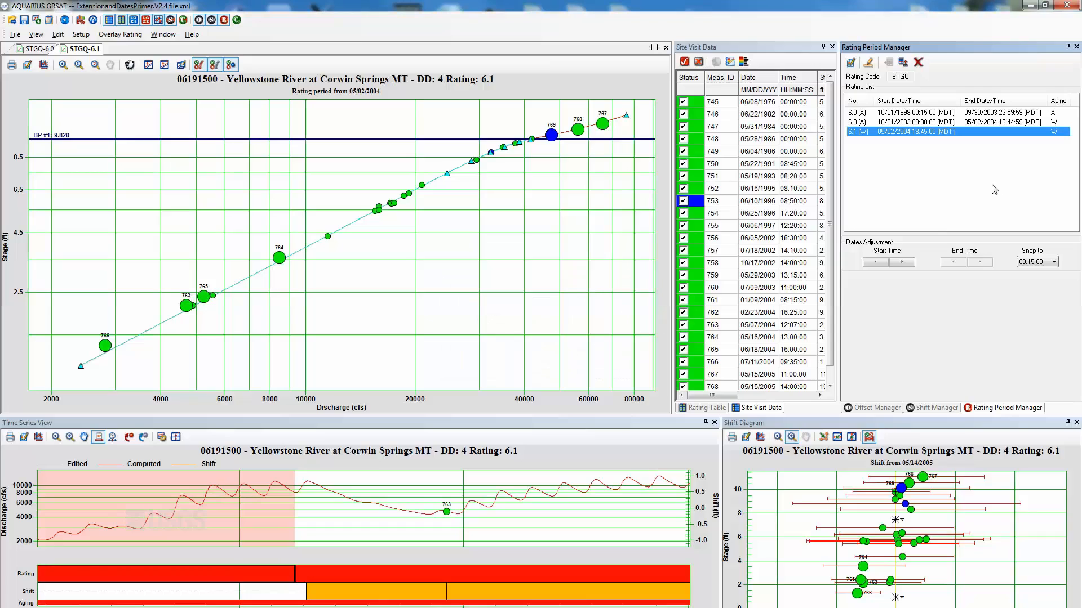